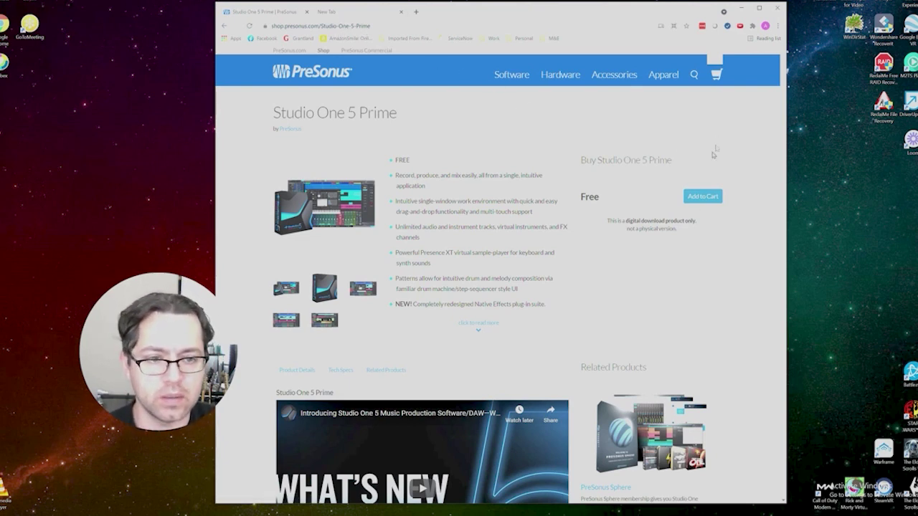
Step: Add Studio One 5 Prime to the cart and check out the free $0.00 order
left_click(703, 195)
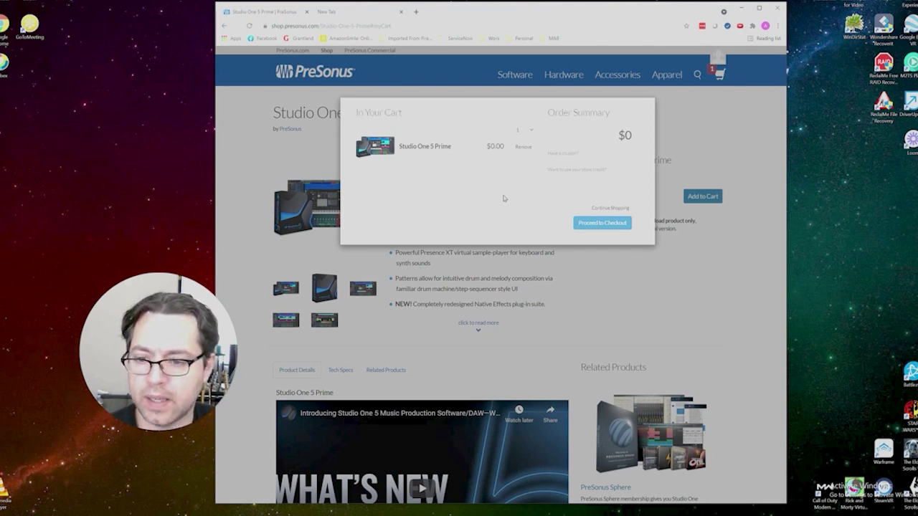
left_click(611, 222)
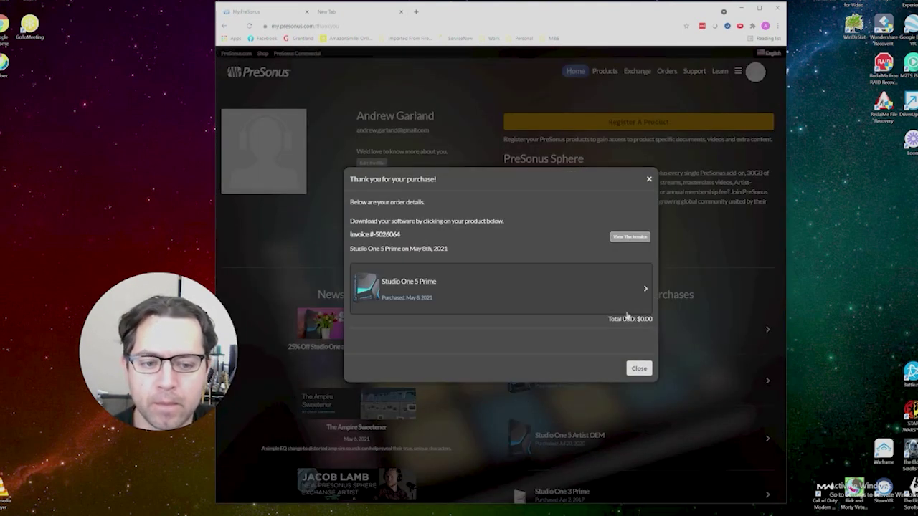
Step: Download the Studio One 5 Prime Windows installer from its product page and run it
left_click(493, 291)
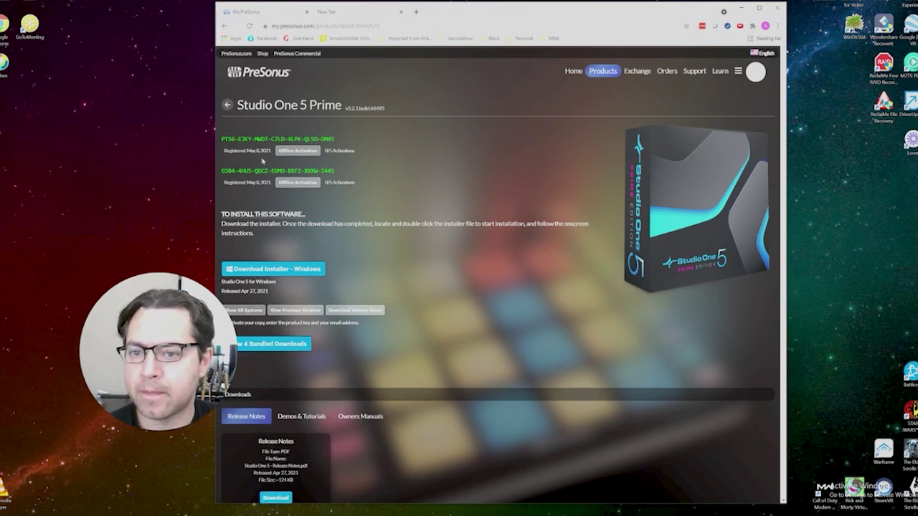
left_click(286, 274)
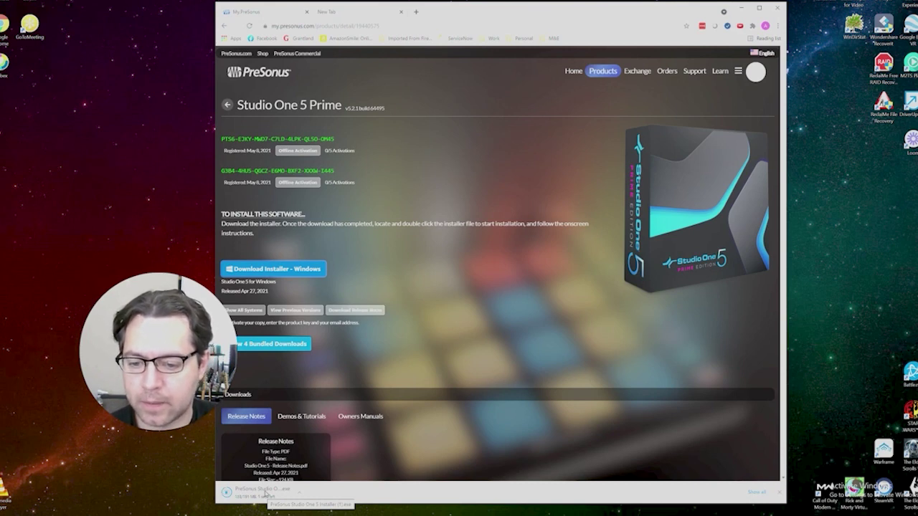
left_click(266, 494)
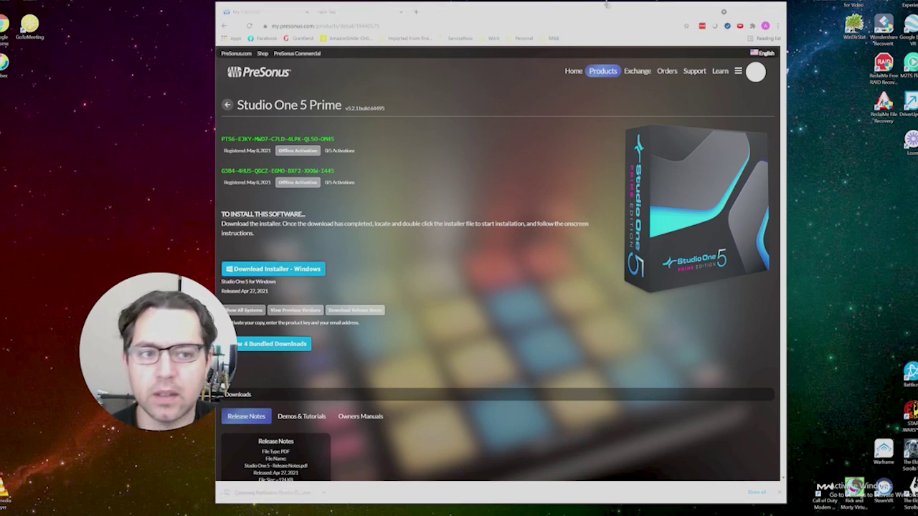
Step: Run Studio One 5 Setup in English, accept the license, install to the default folder, and finish
left_click(743, 12)
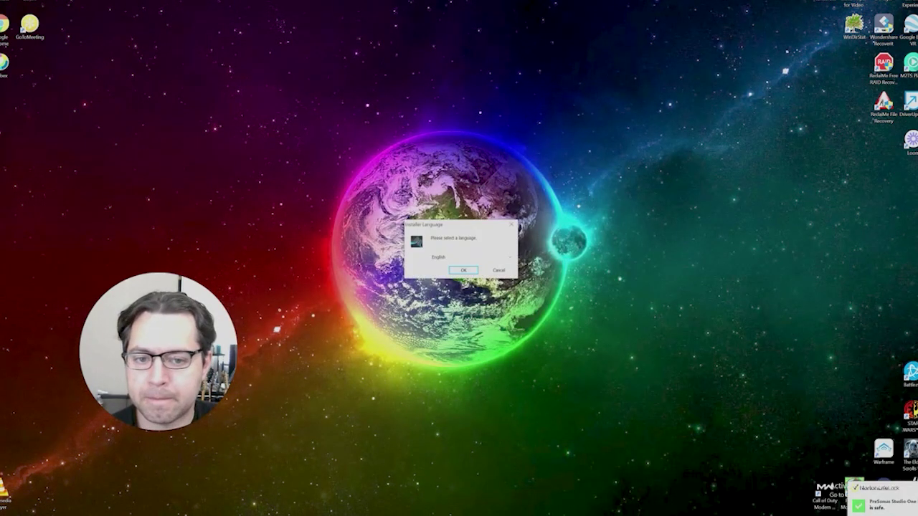
left_click(471, 272)
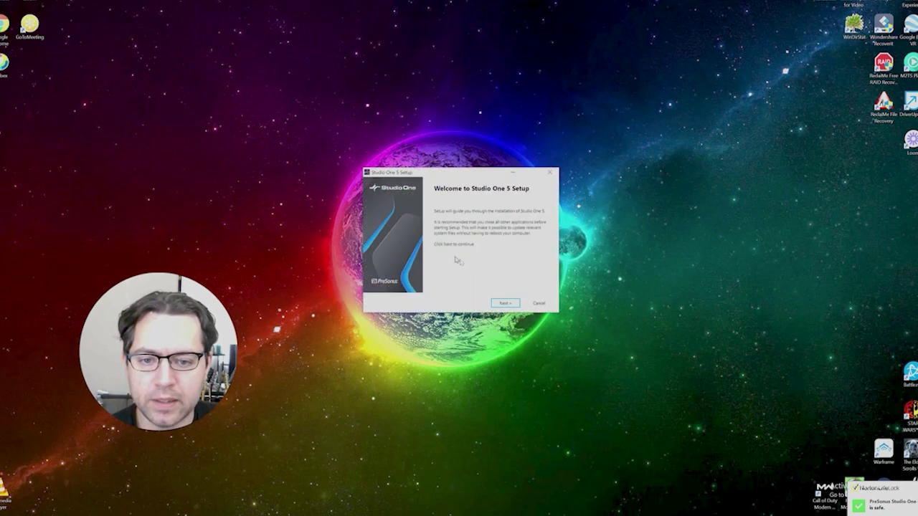
left_click(511, 303)
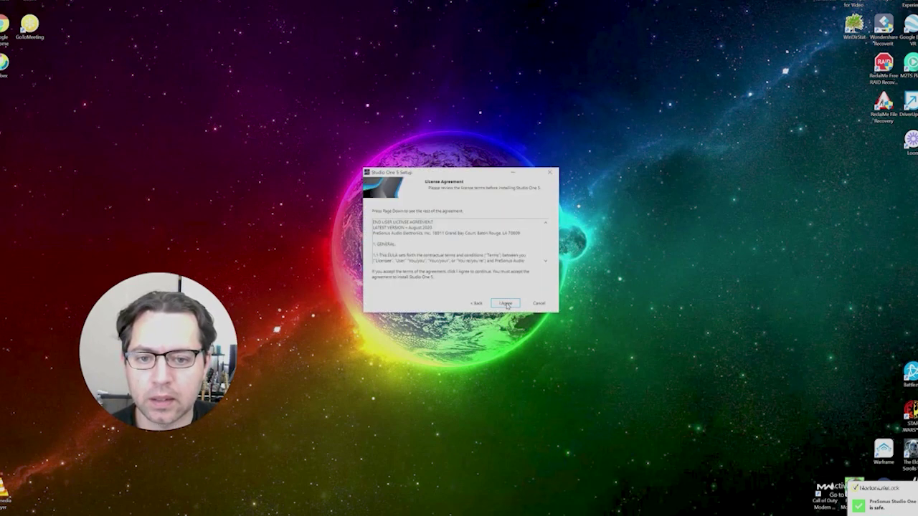
left_click(506, 303)
left_click(477, 303)
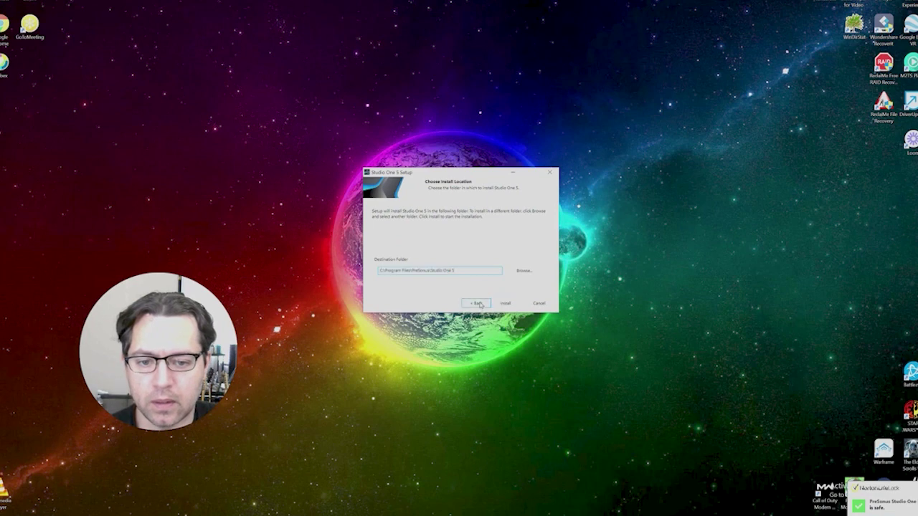
scroll(547, 231, "down", 3)
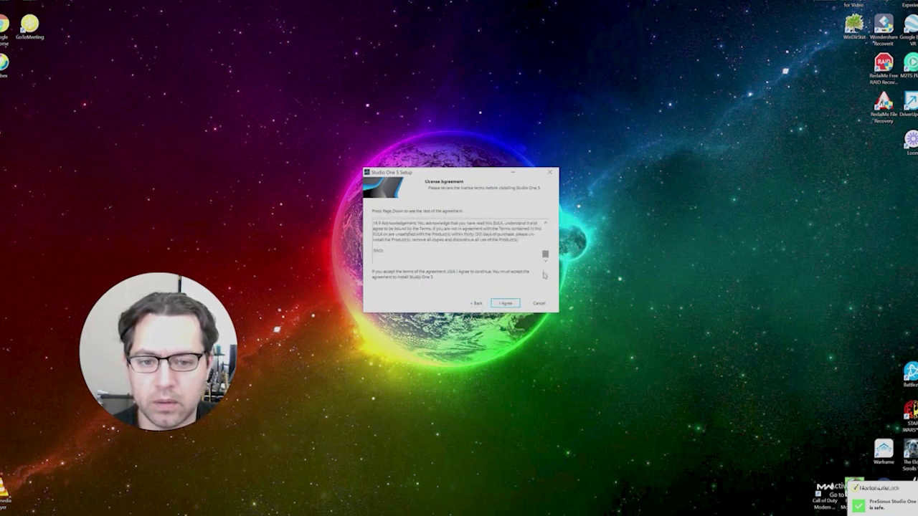
left_click(505, 304)
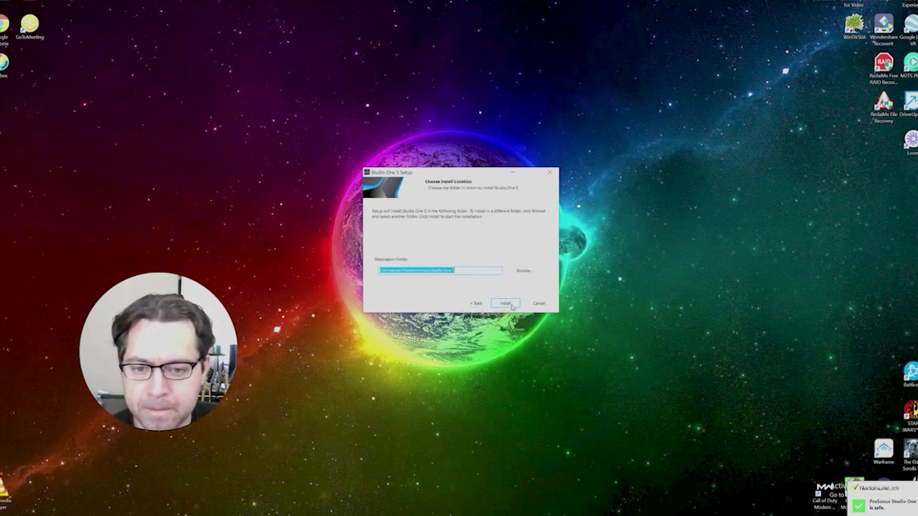
left_click(506, 303)
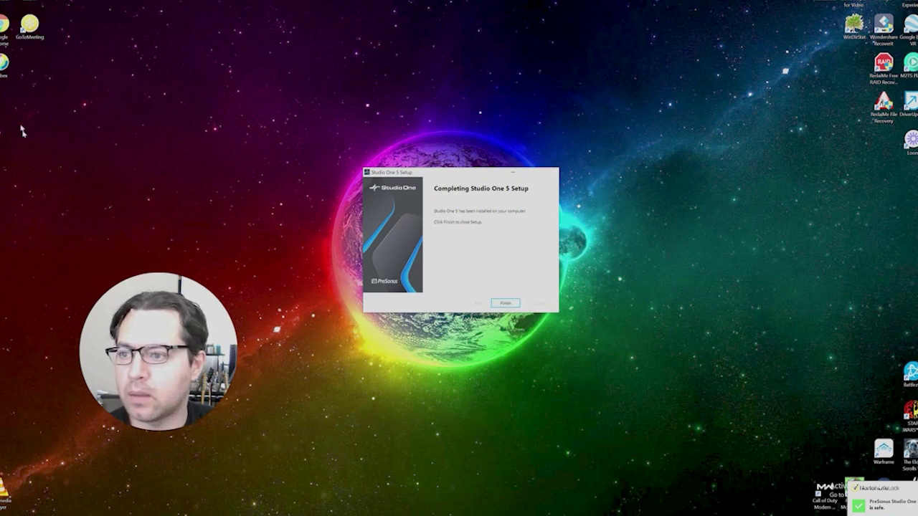
left_click(513, 306)
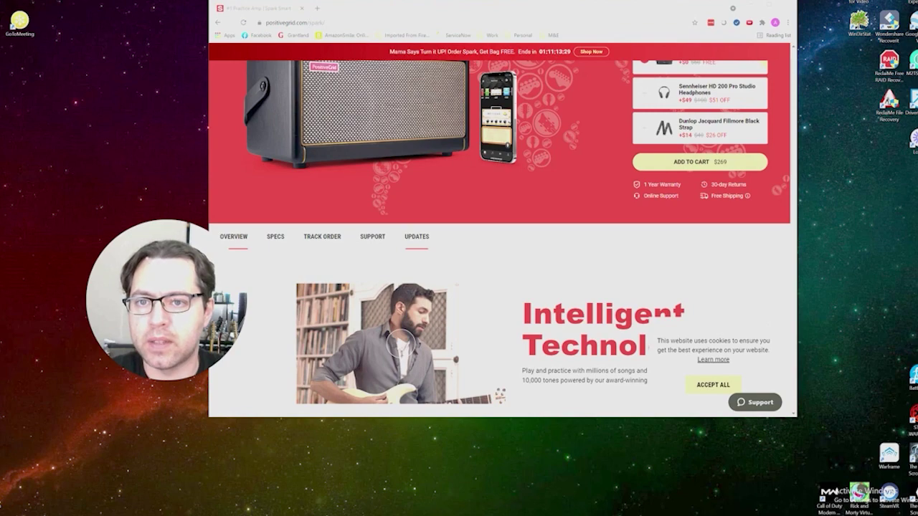
Step: Scroll the Spark guitar amp product page showing the $269 amp and accessories
scroll(328, 241, "up", 2)
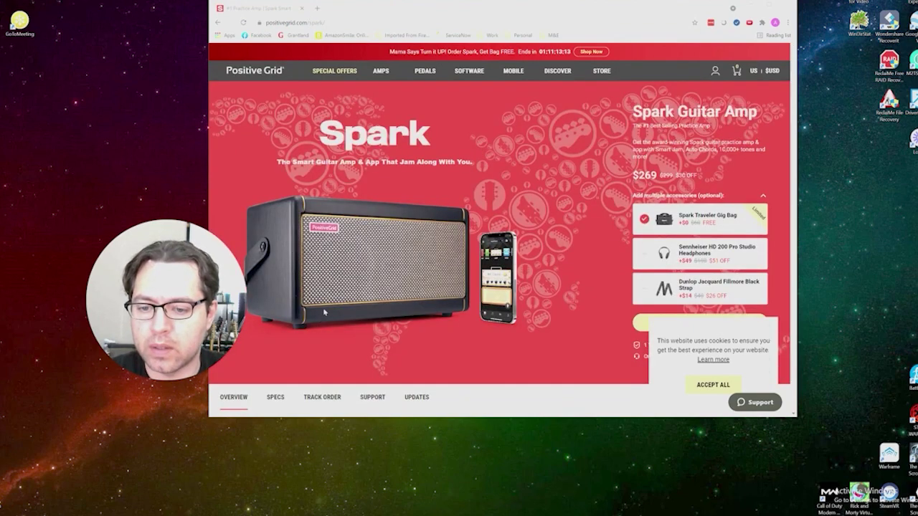
scroll(390, 313, "down", 1)
scroll(391, 313, "down", 2)
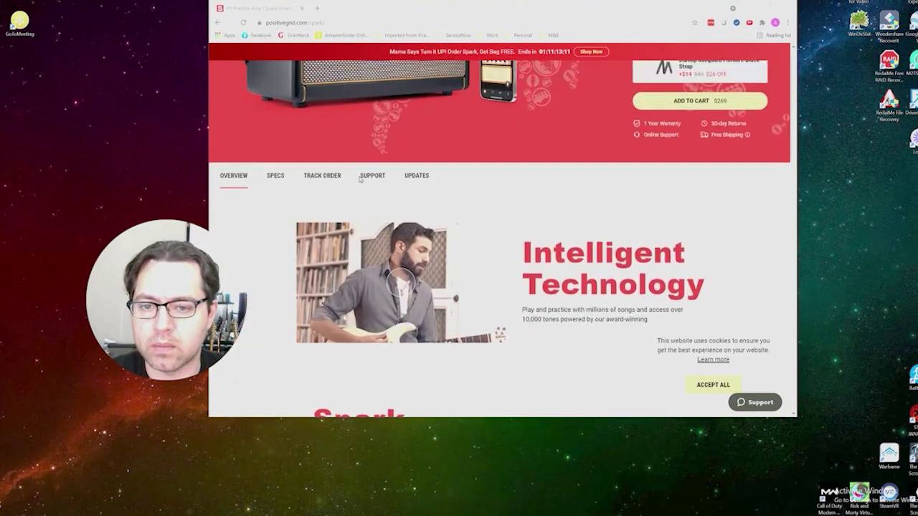
scroll(391, 313, "up", 2)
Step: Open the Spark Windows ASIO Driver help article and follow its SPARK ASIO driver V4.8 link
left_click(371, 319)
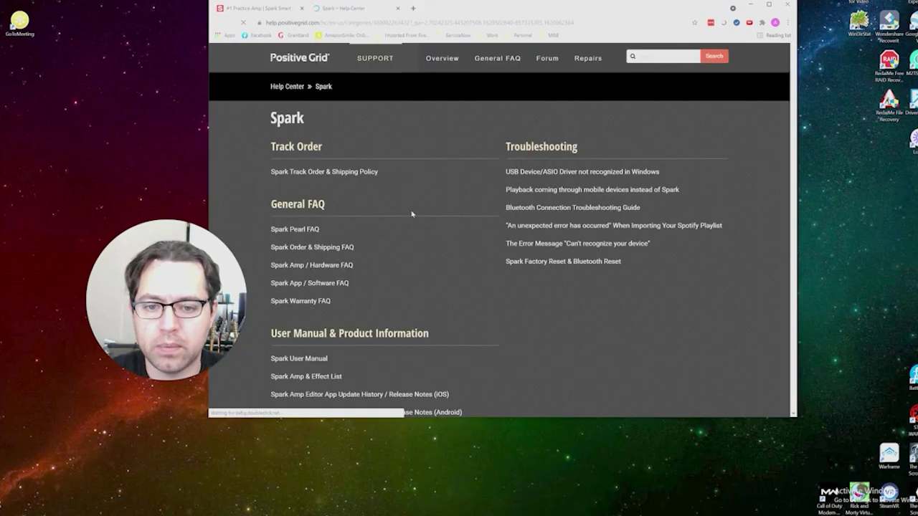
scroll(413, 210, "down", 1)
scroll(351, 258, "down", 3)
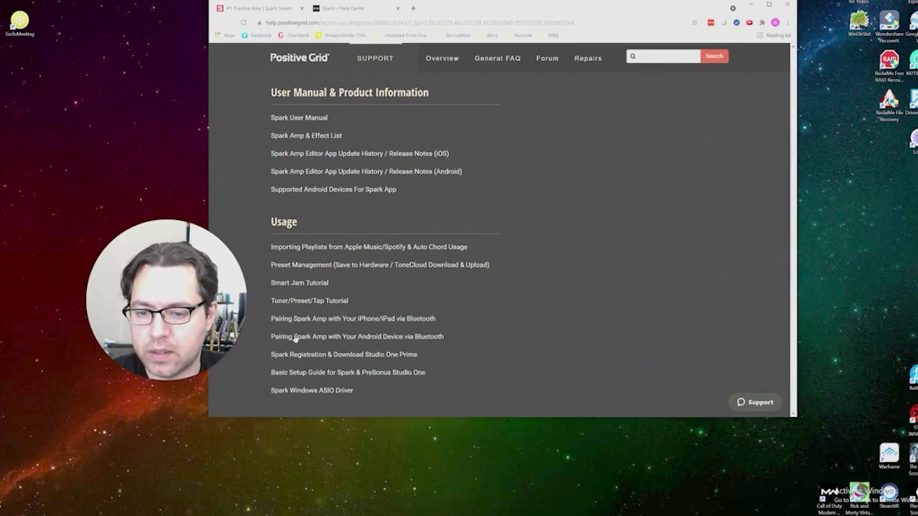
left_click(316, 394)
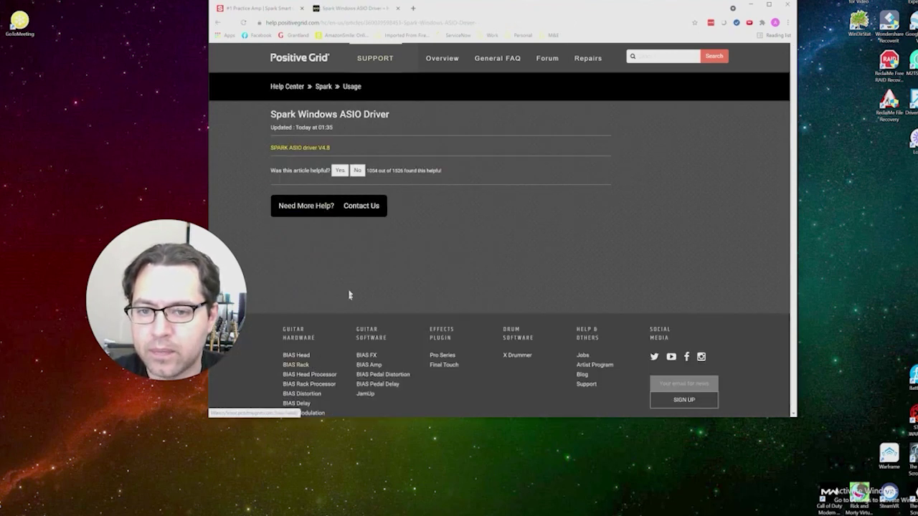
left_click(306, 149)
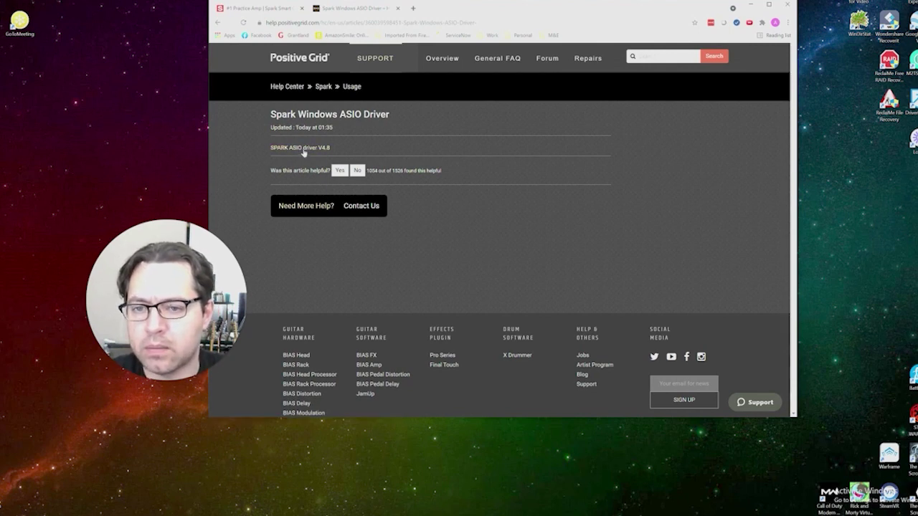
left_click(306, 149)
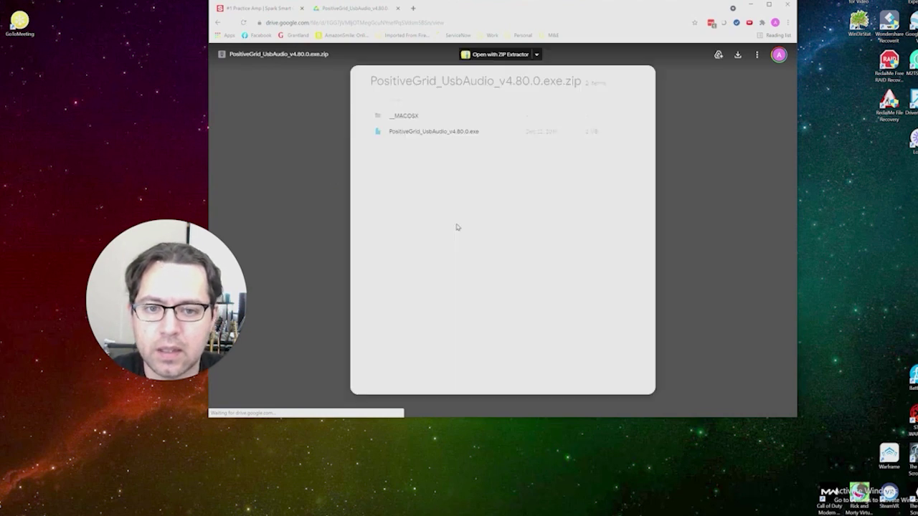
Step: Check the archive contents, then download PositiveGrid_UsbAudio_v4.80.0.exe.zip and open it
left_click(414, 115)
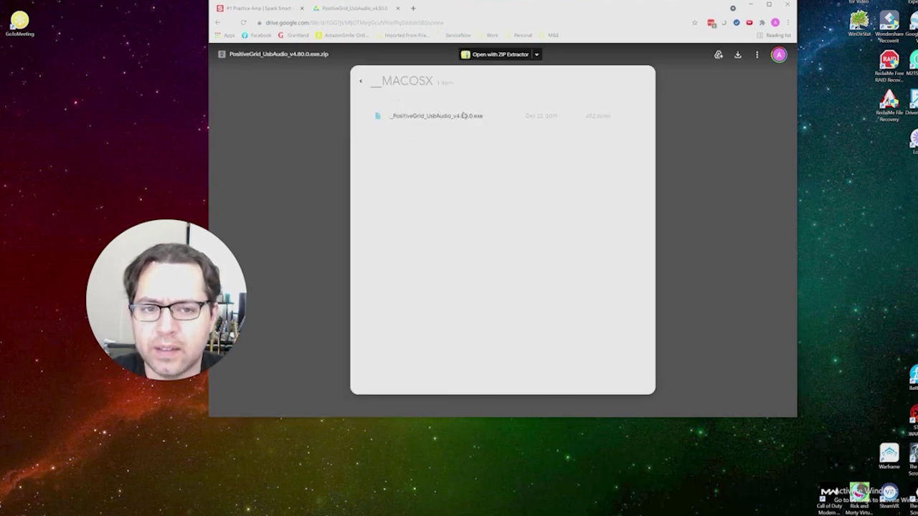
left_click(360, 82)
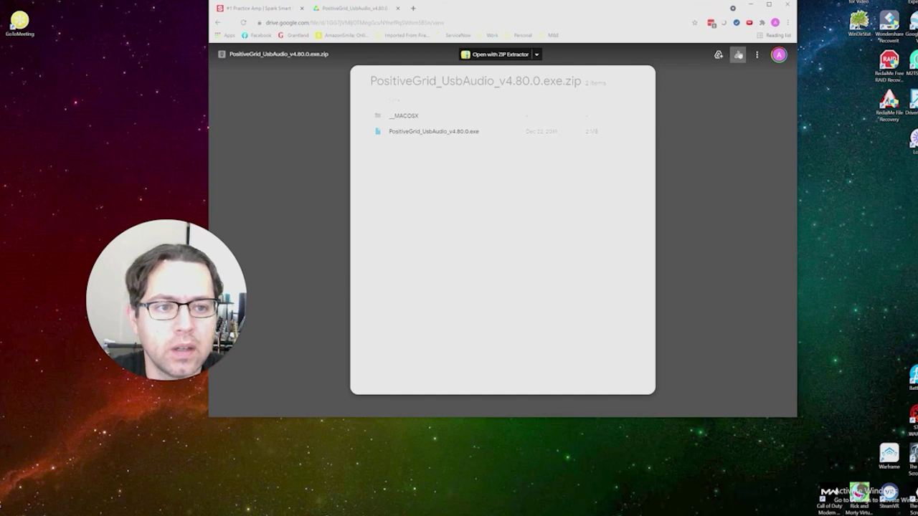
left_click(737, 54)
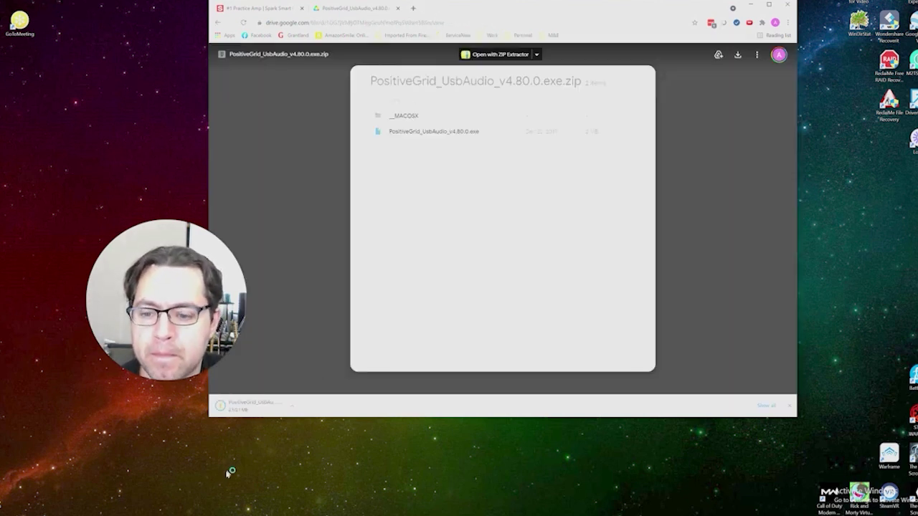
left_click(266, 407)
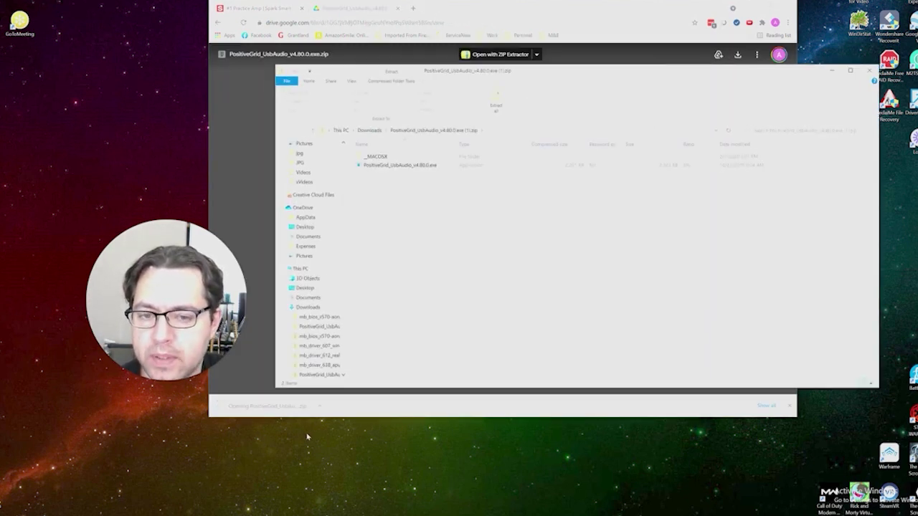
Step: Extract the driver zip to the suggested Downloads folder and launch PositiveGrid_UsbAudio_v4.80.0.exe
left_click(495, 101)
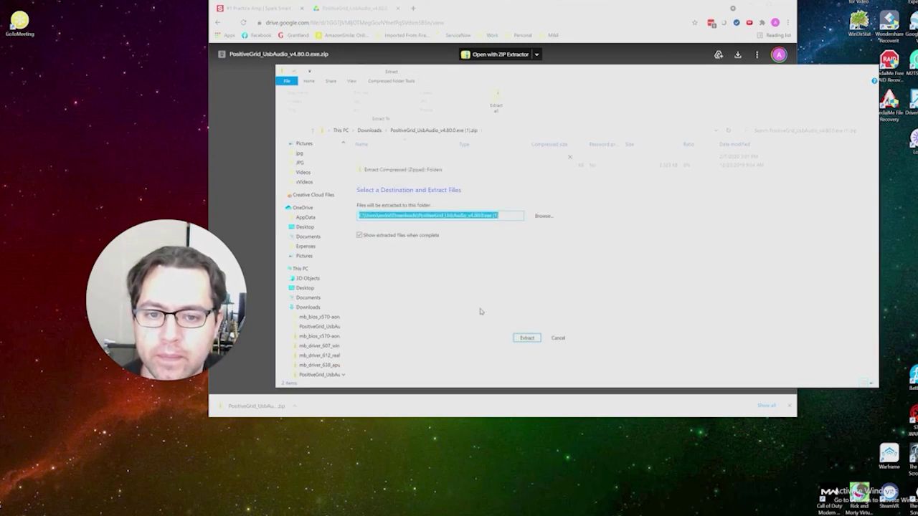
left_click(534, 338)
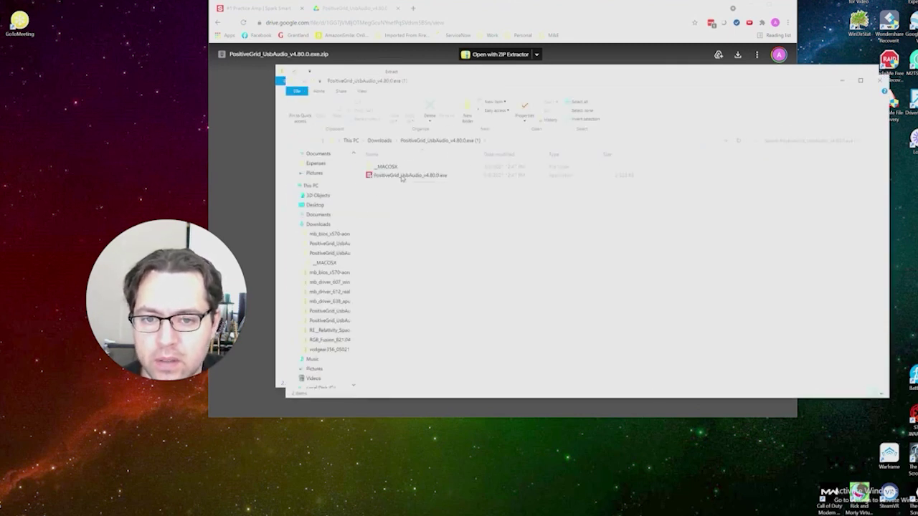
double_click(403, 175)
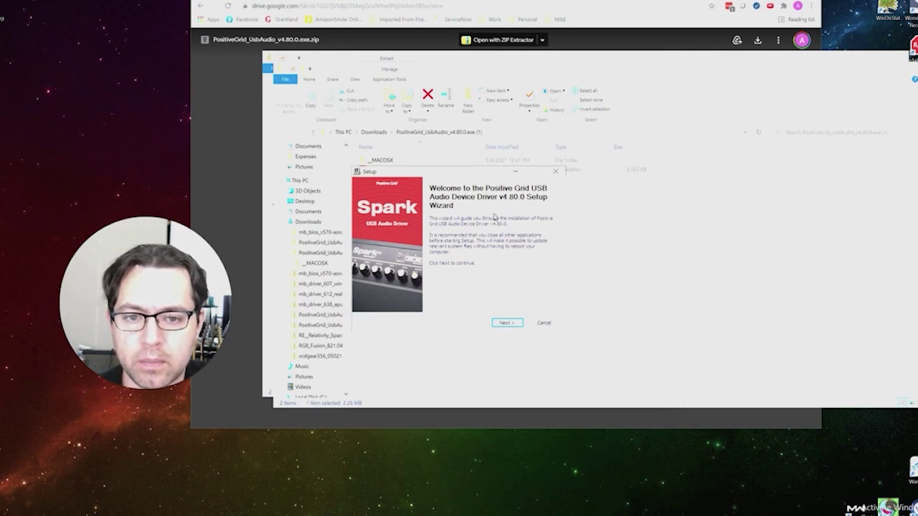
Step: Install the Positive Grid USB Audio Driver v4.80.0 to the default folder and accept the reconnect-device prompt
left_click(515, 326)
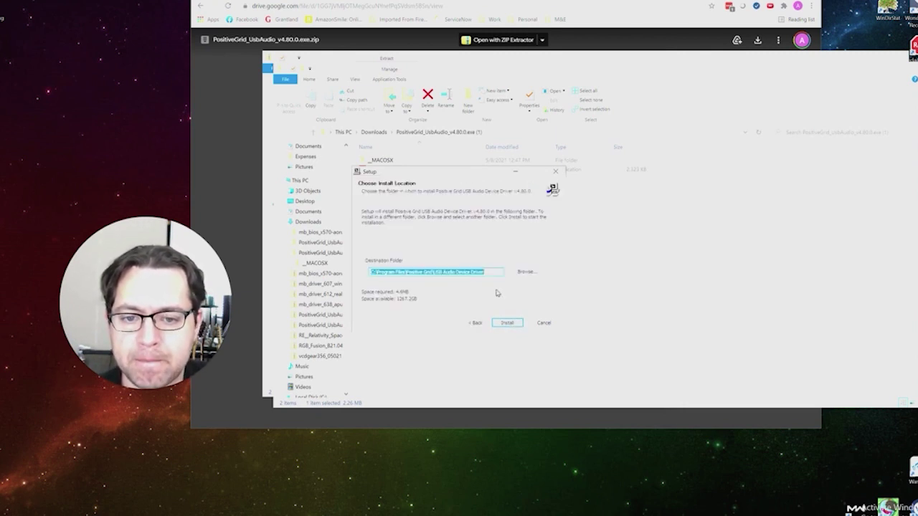
left_click(519, 326)
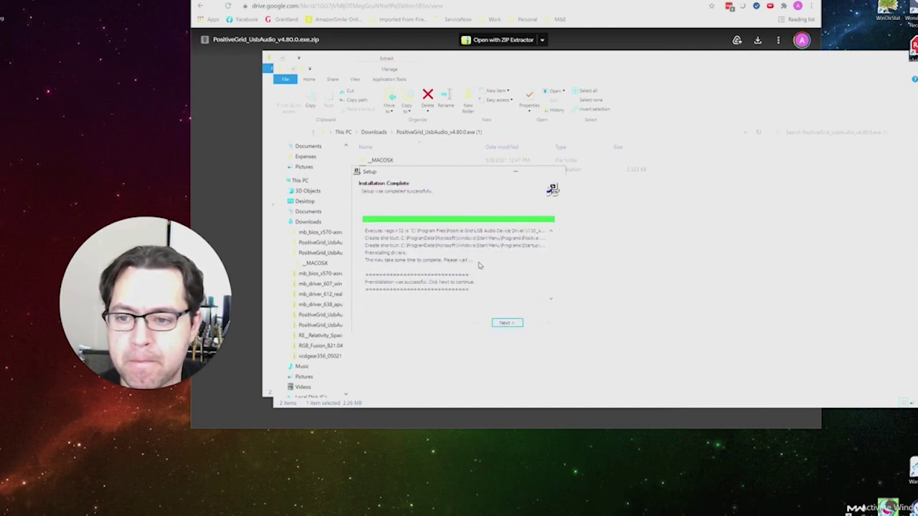
left_click(519, 325)
left_click(505, 323)
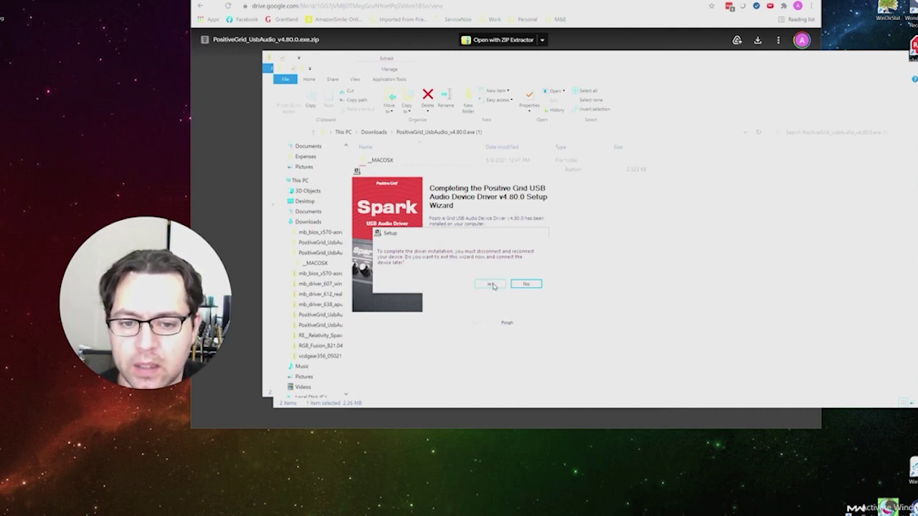
left_click(492, 285)
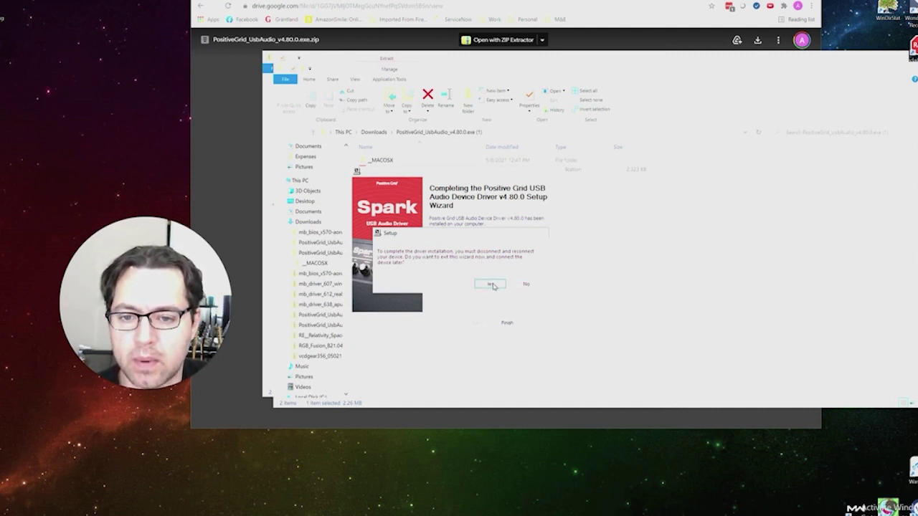
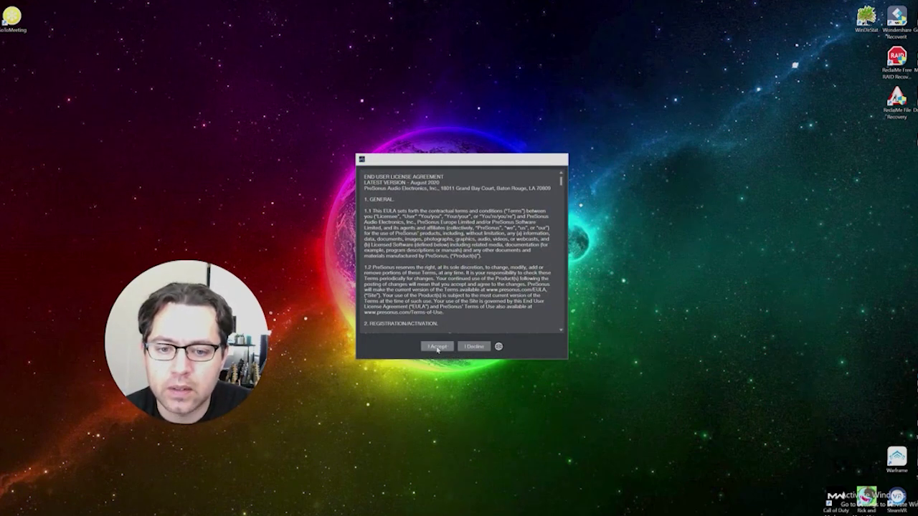
Step: Scroll through the licence agreement and accept it
scroll(517, 168, "down", 4)
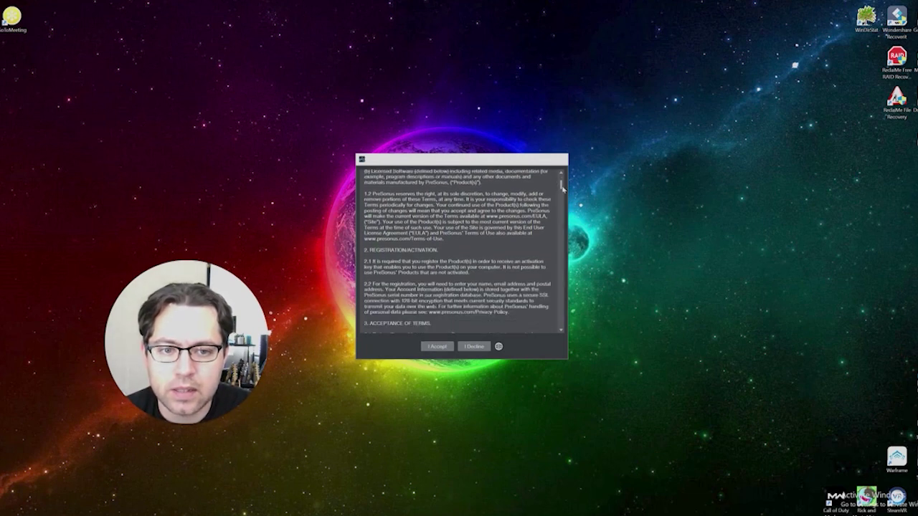
left_click_drag(560, 184, 560, 328)
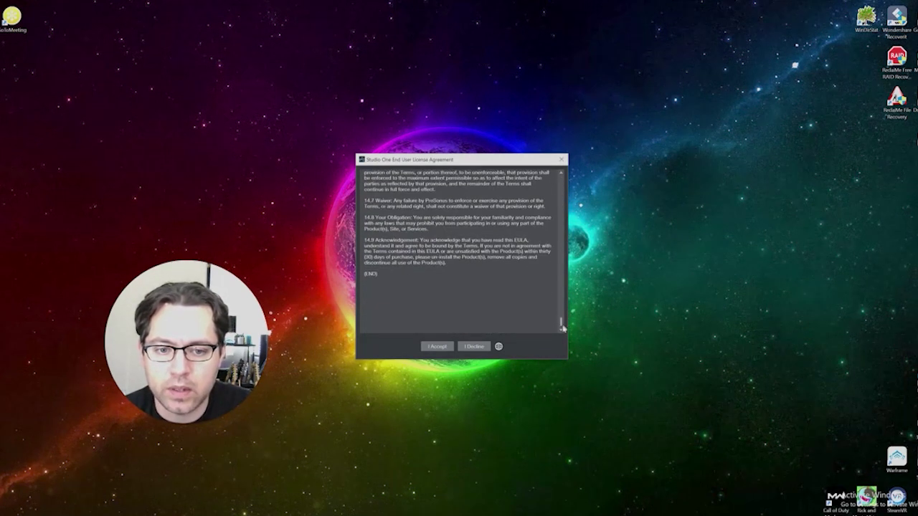
left_click(437, 346)
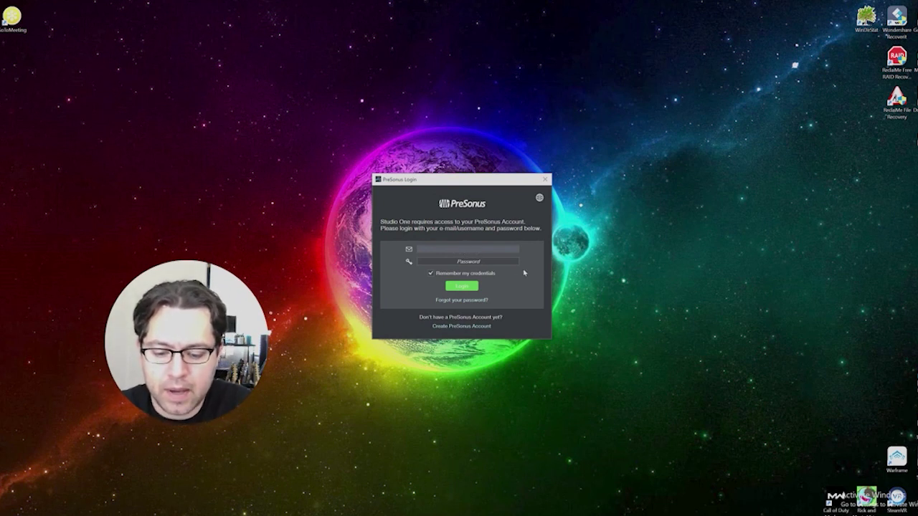
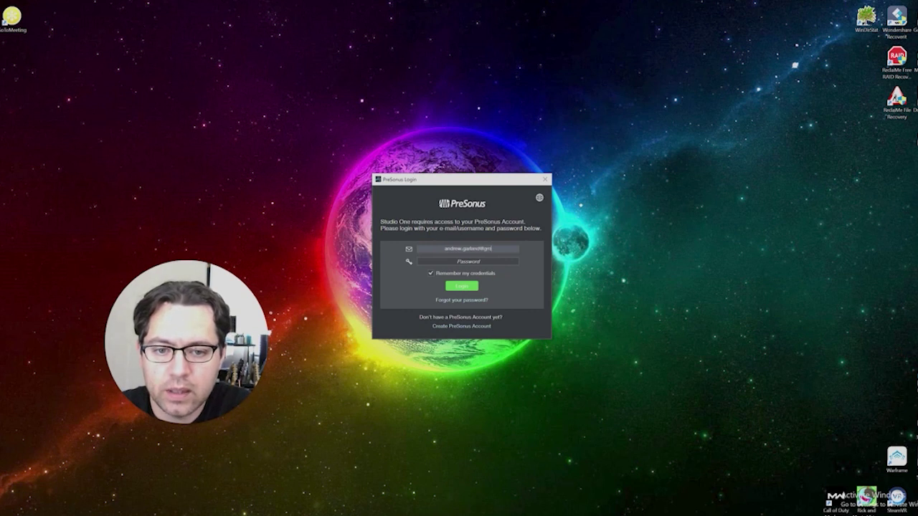
Step: Sign in to the PreSonus account with the account e-mail and password
key("Tab")
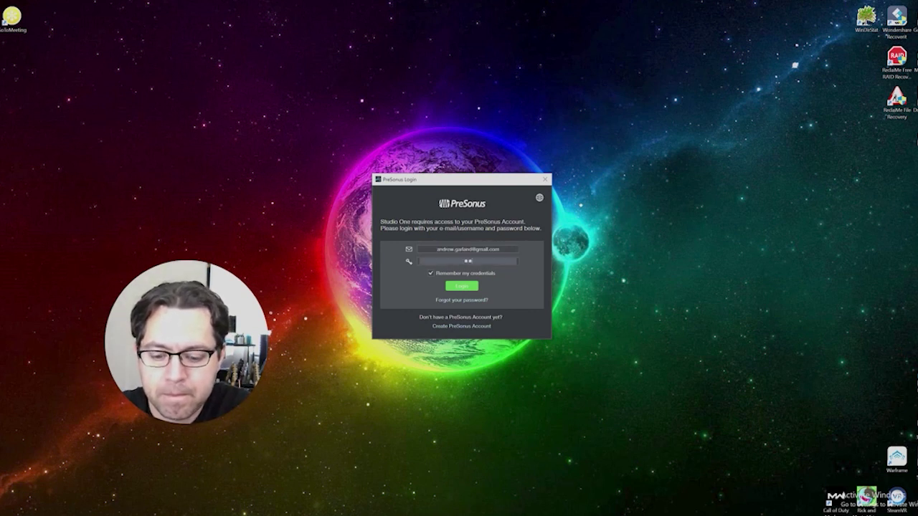
key("Return")
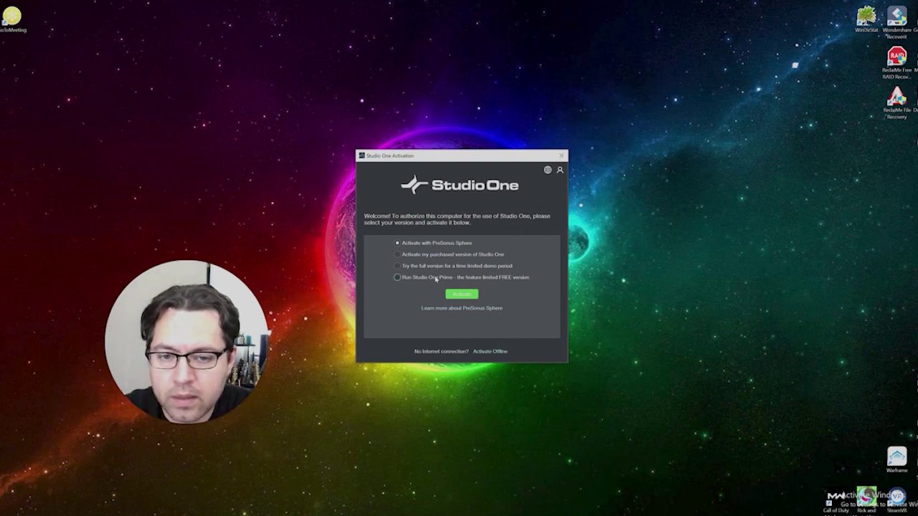
Step: Choose 'Run Studio One Prime - the feature limited FREE version' and activate it
left_click(435, 278)
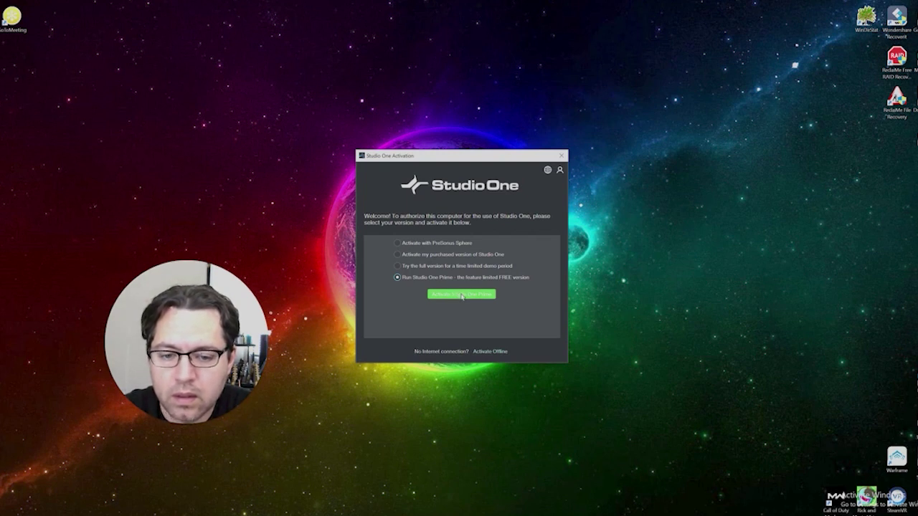
left_click(462, 295)
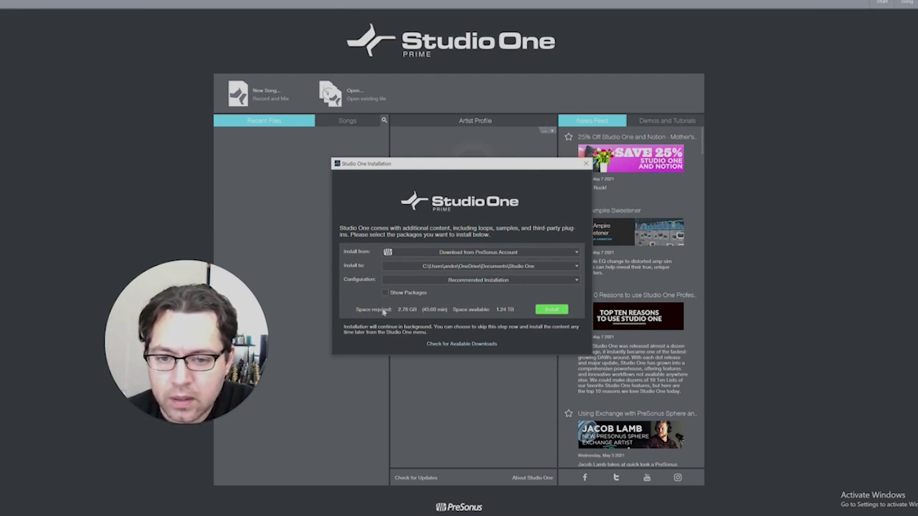
Step: Install the 2.78 GB recommended content and restart Studio One now
left_click(552, 309)
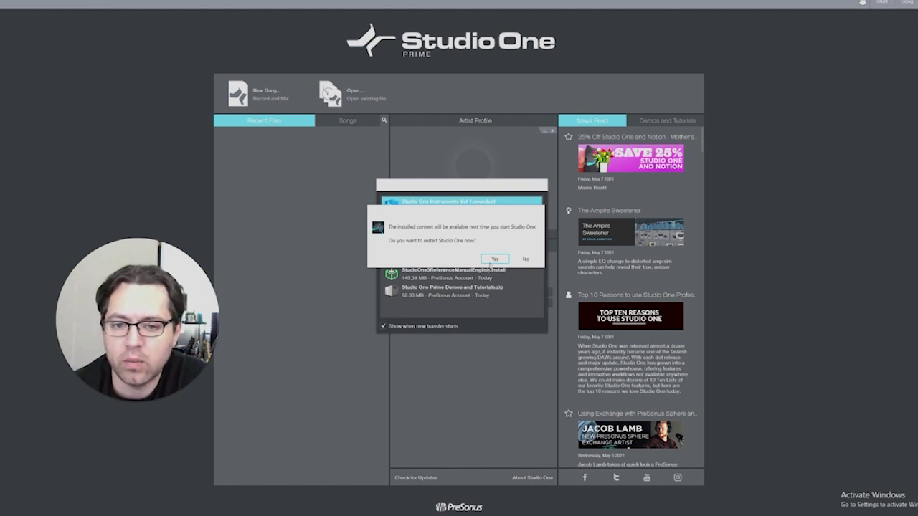
left_click(495, 260)
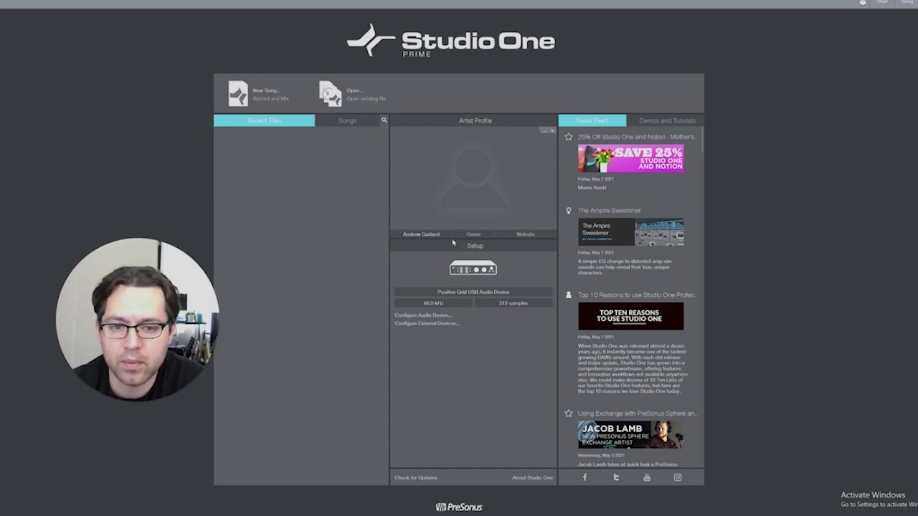
Step: Create a new song from the Empty Song template with default settings
left_click(266, 93)
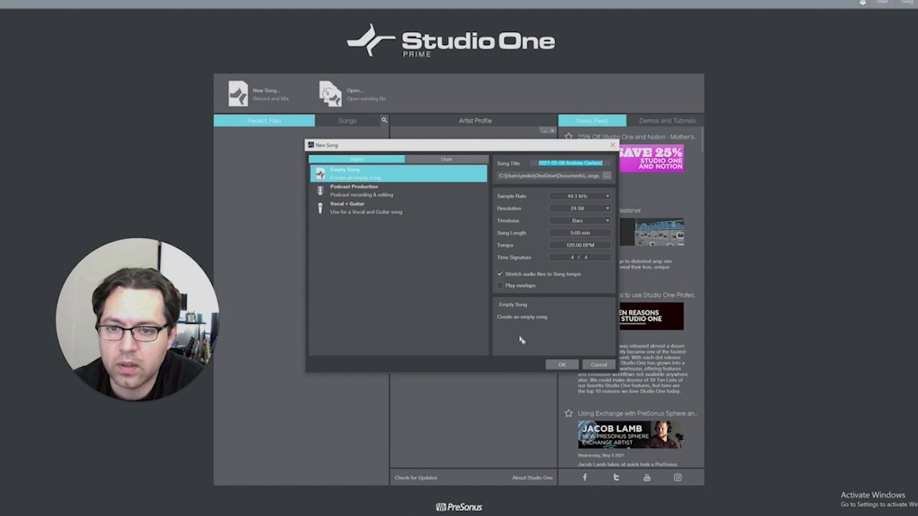
left_click(562, 365)
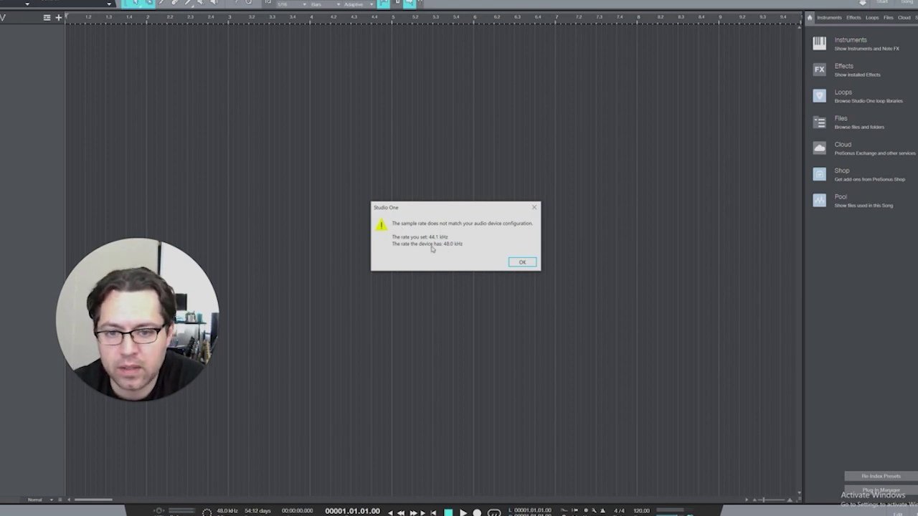
Step: Dismiss the 44.1 kHz vs 48.0 kHz sample-rate warning and show the Edit panel with F2
left_click(523, 262)
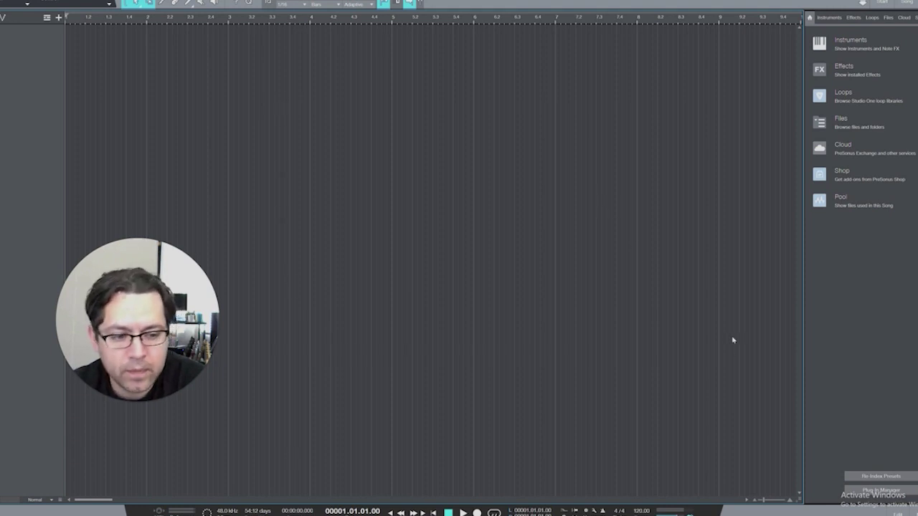
key("F2")
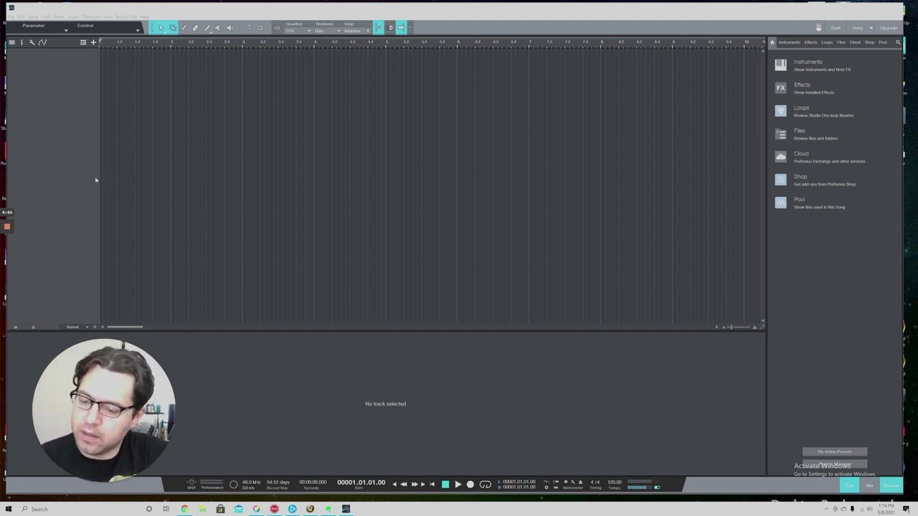
left_click(23, 17)
mouse_move(29, 20)
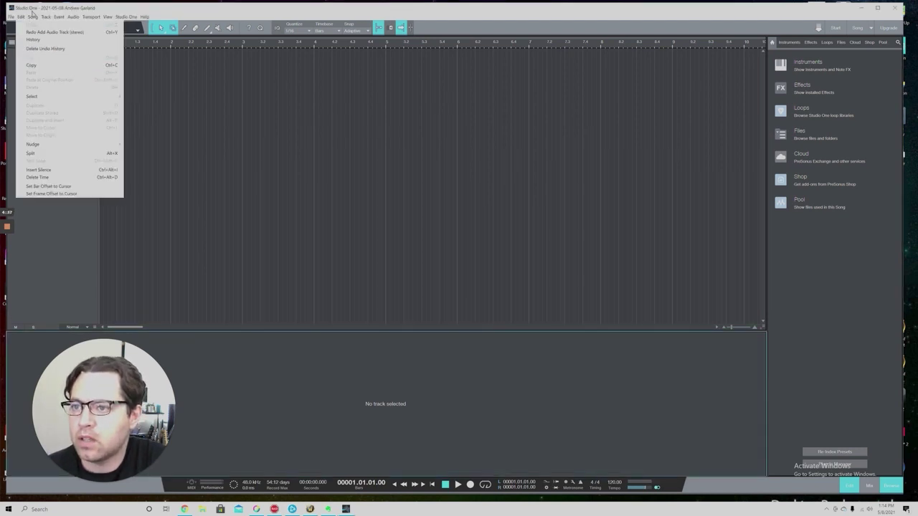
Step: In Song Setup's Audio I/O Outputs, change the Main output's device channel routing and confirm
left_click(49, 89)
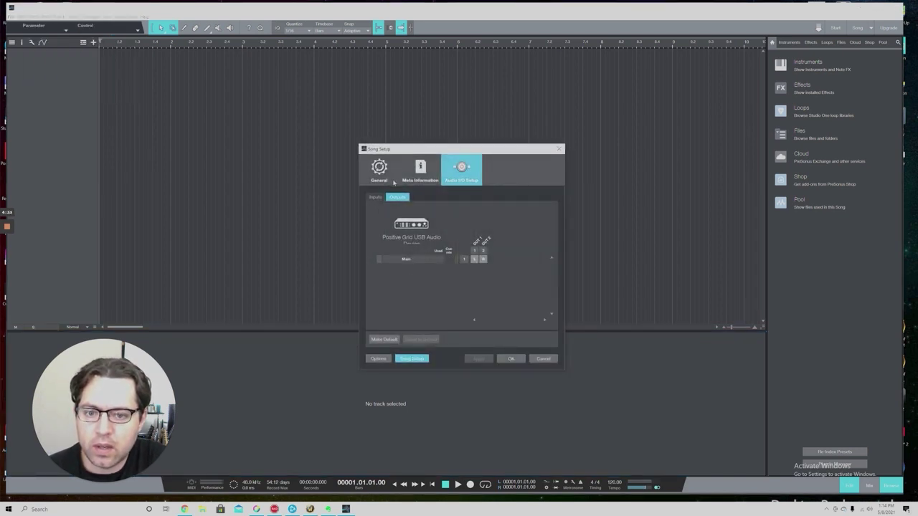
left_click(476, 259)
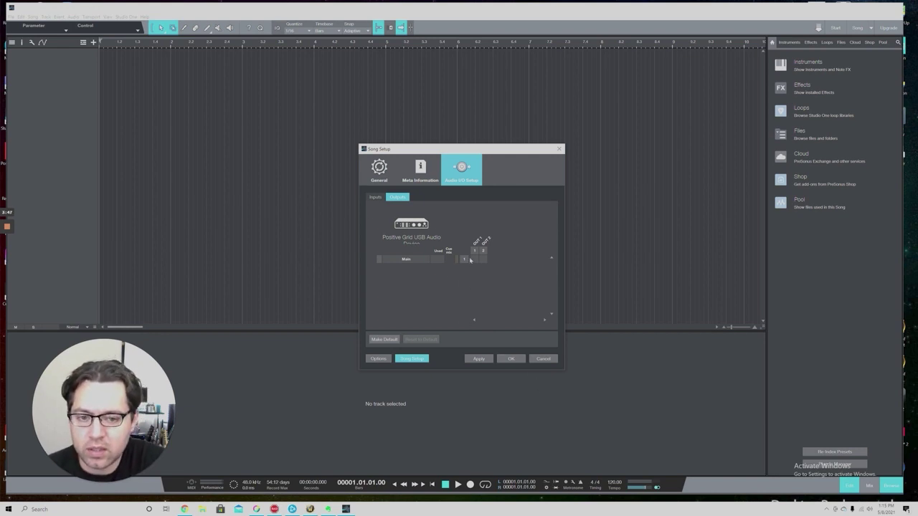
left_click(512, 358)
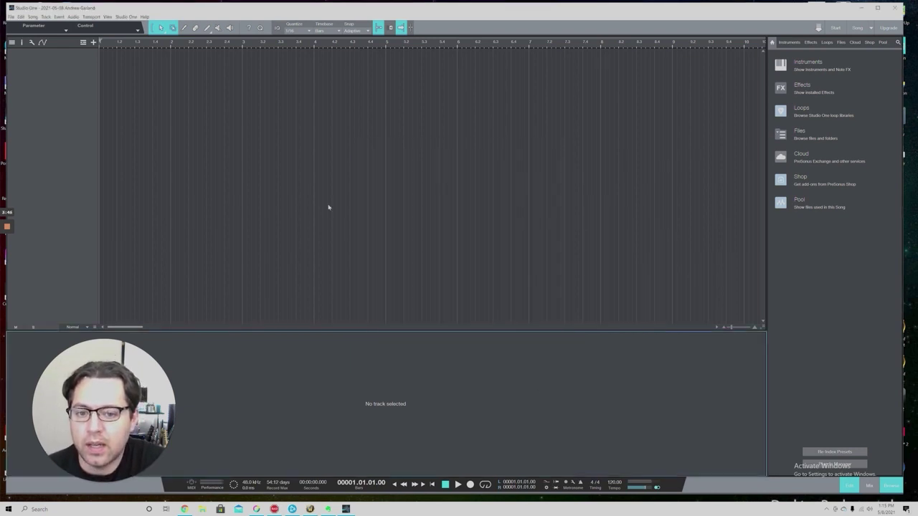
Step: Add an audio track, record-arm Track 1 and start recording
left_click(44, 18)
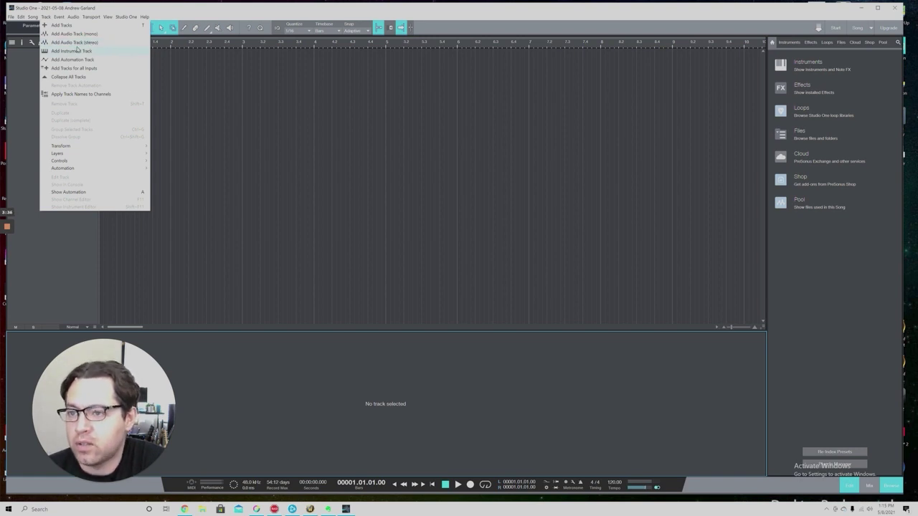
left_click(75, 42)
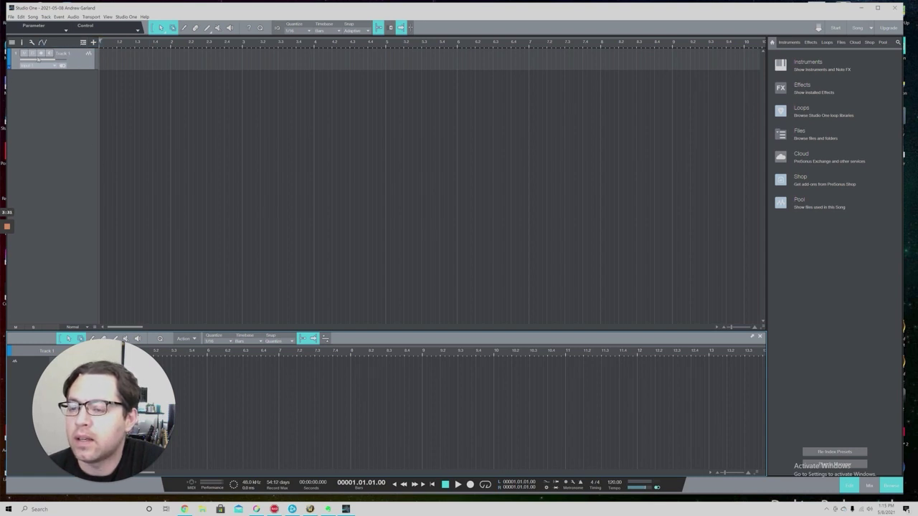
left_click(41, 54)
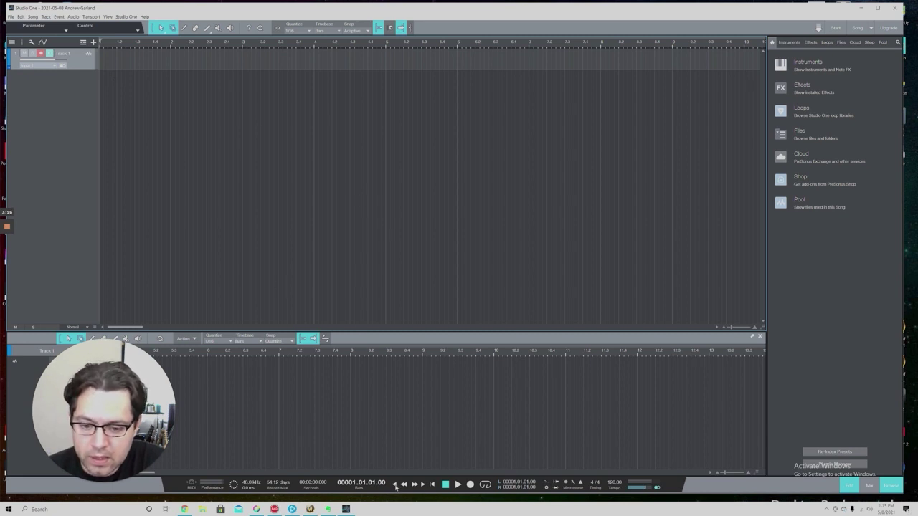
left_click(470, 485)
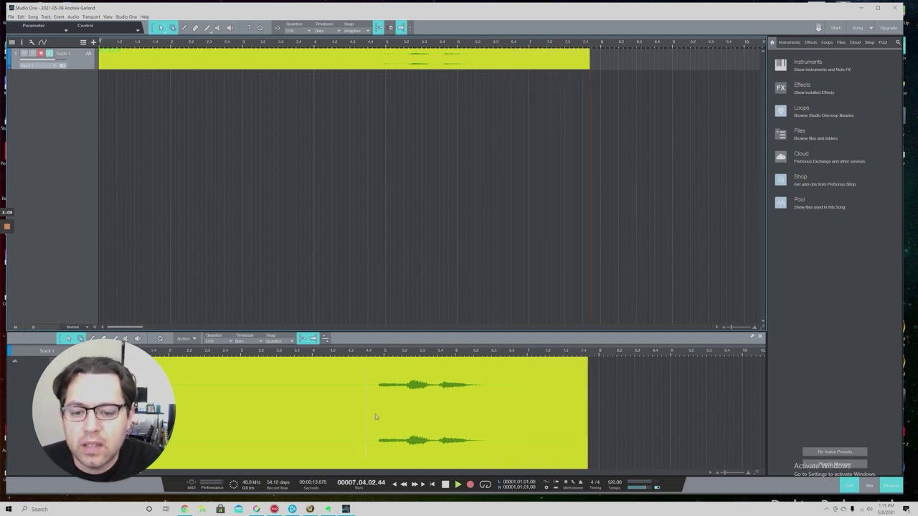
Step: Stop recording, return to zero and play back the Track 1 take
left_click(445, 485)
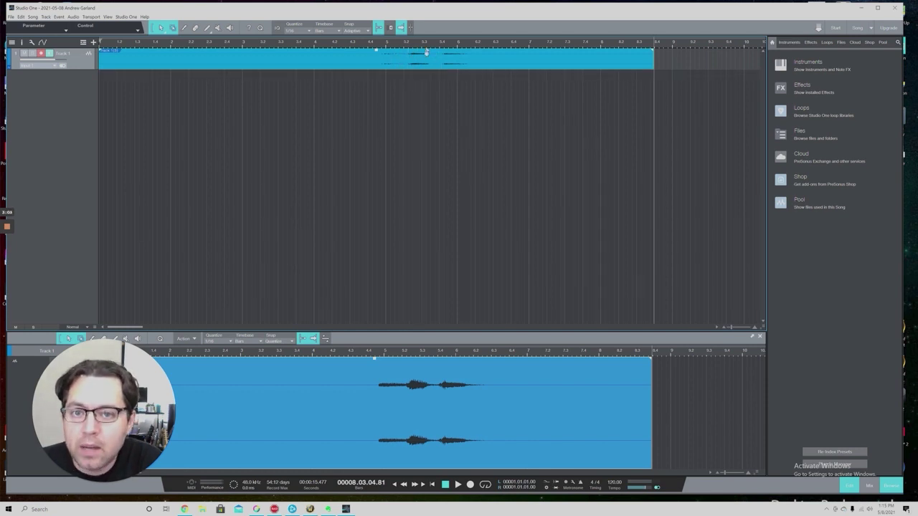
left_click(395, 485)
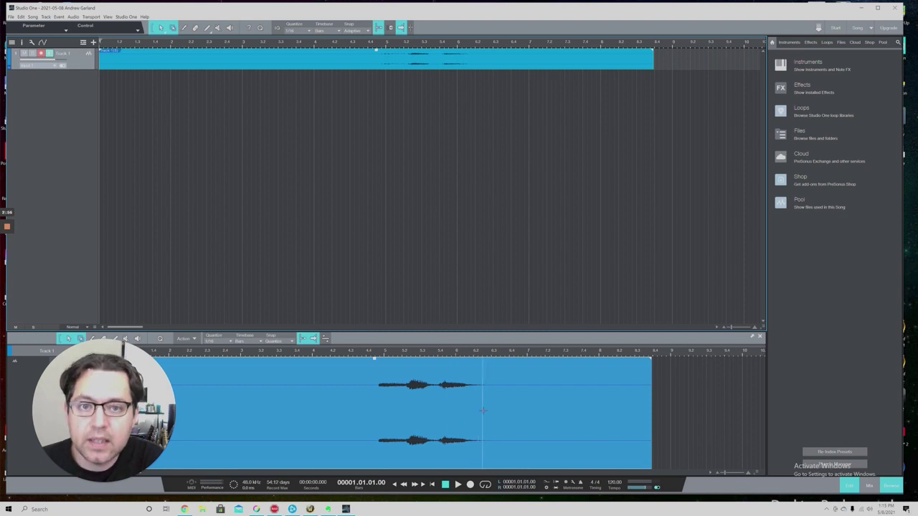
left_click(458, 485)
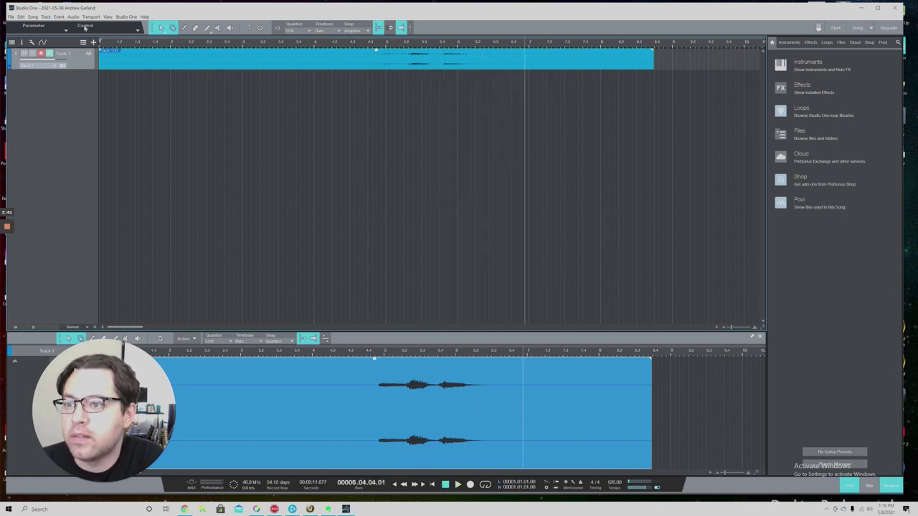
Step: In Song Setup, route the Main output to both device output channels and confirm
left_click(32, 17)
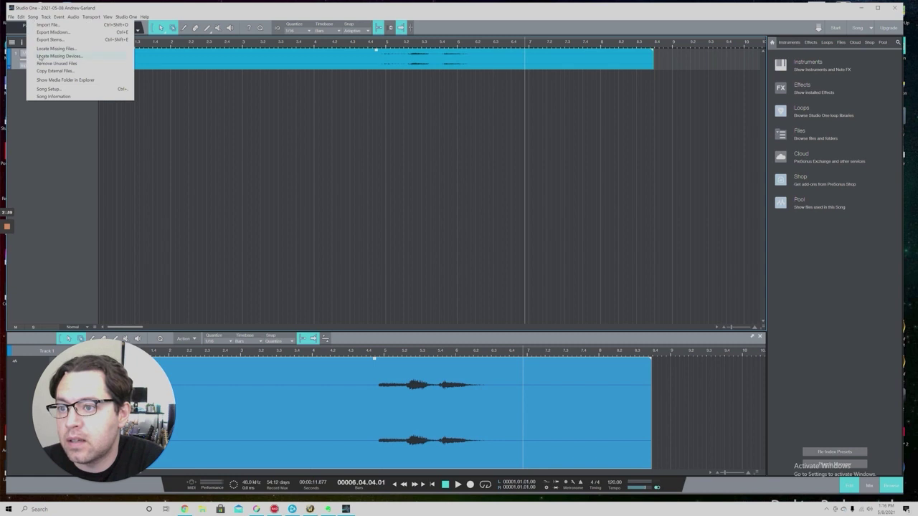
left_click(48, 89)
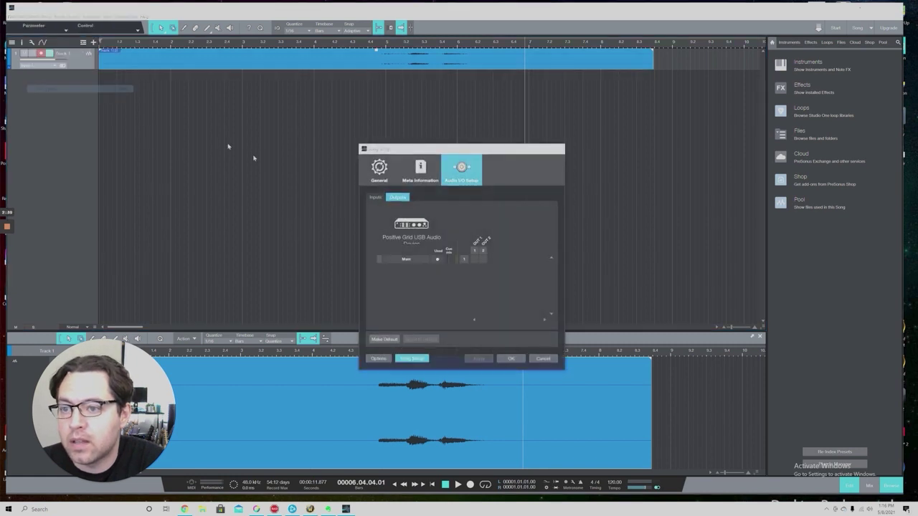
left_click(482, 260)
left_click(478, 359)
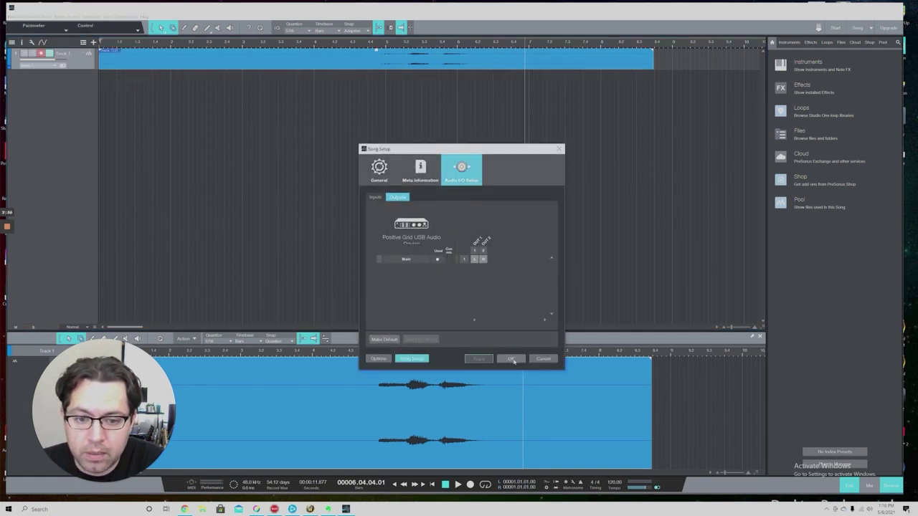
left_click(512, 360)
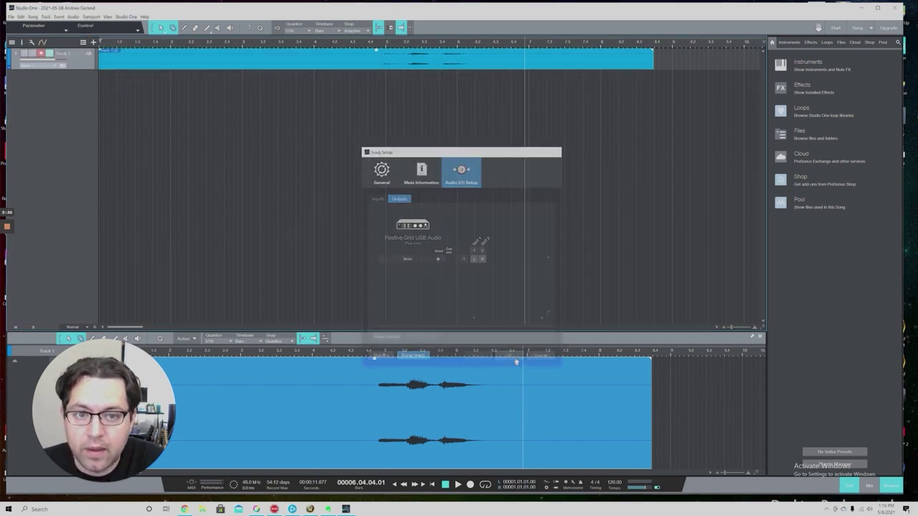
Step: Select the recorded event, then play it from bar 4 and stop
left_click(366, 66)
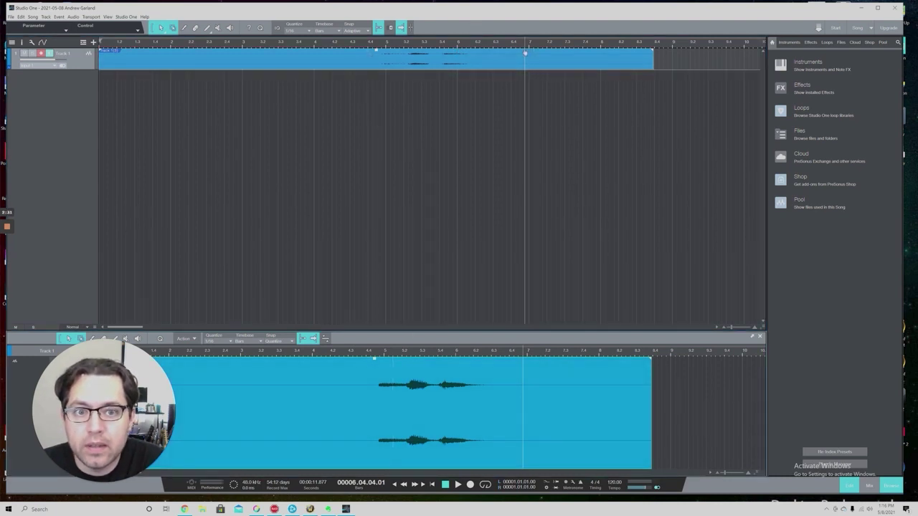
left_click(405, 486)
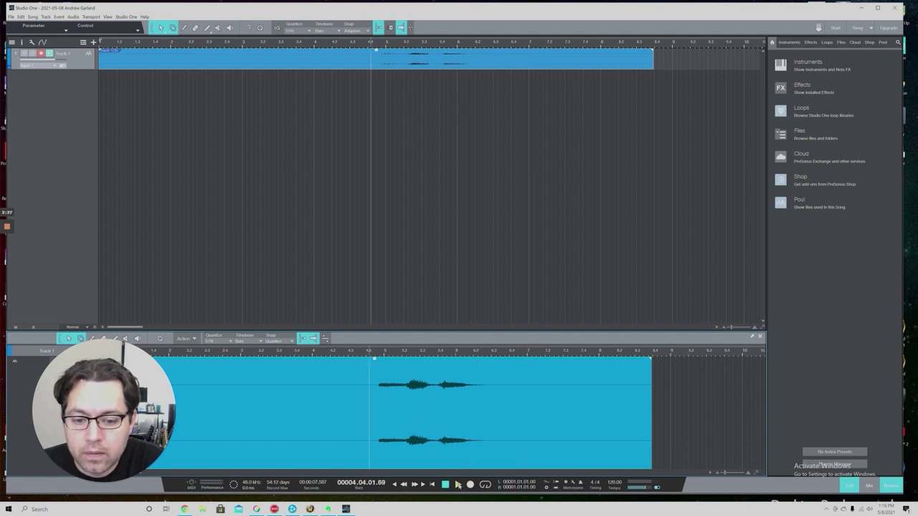
left_click(458, 485)
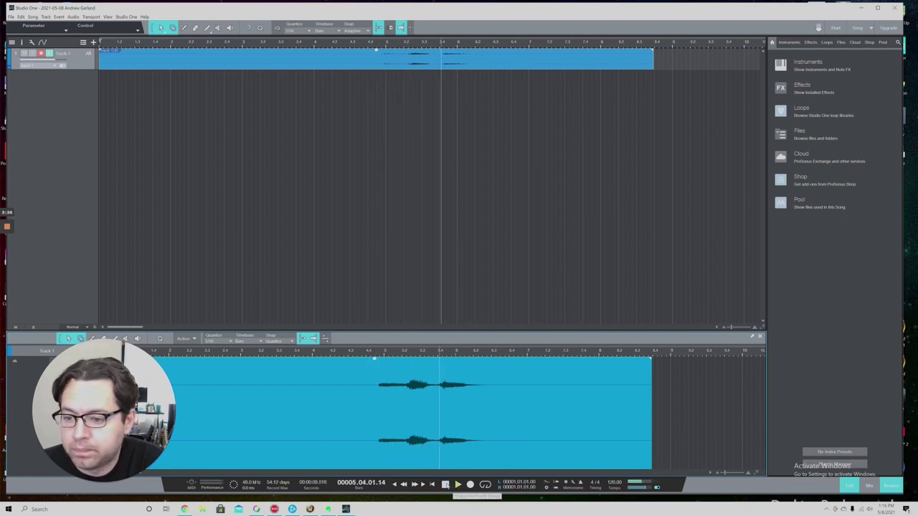
left_click(446, 485)
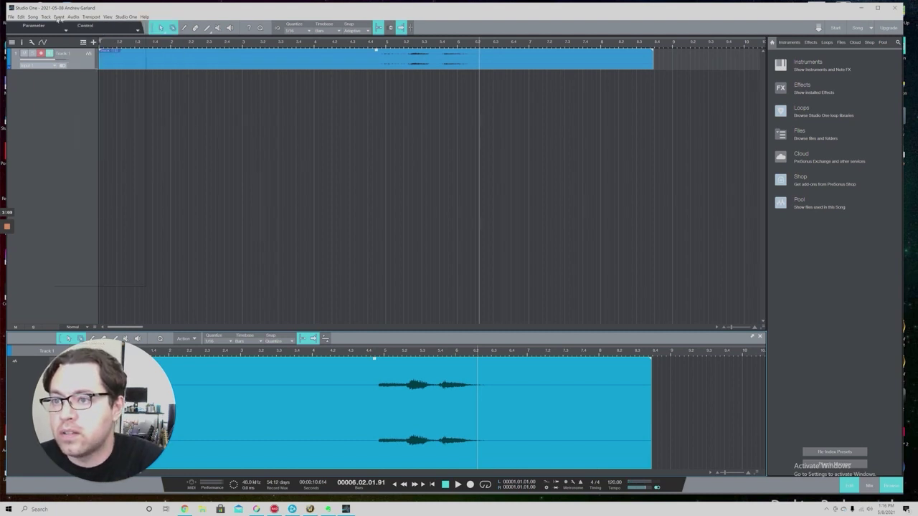
Step: In Song Setup's Outputs, clear the lit Main row routing cells, apply and close
left_click(32, 17)
left_click(55, 89)
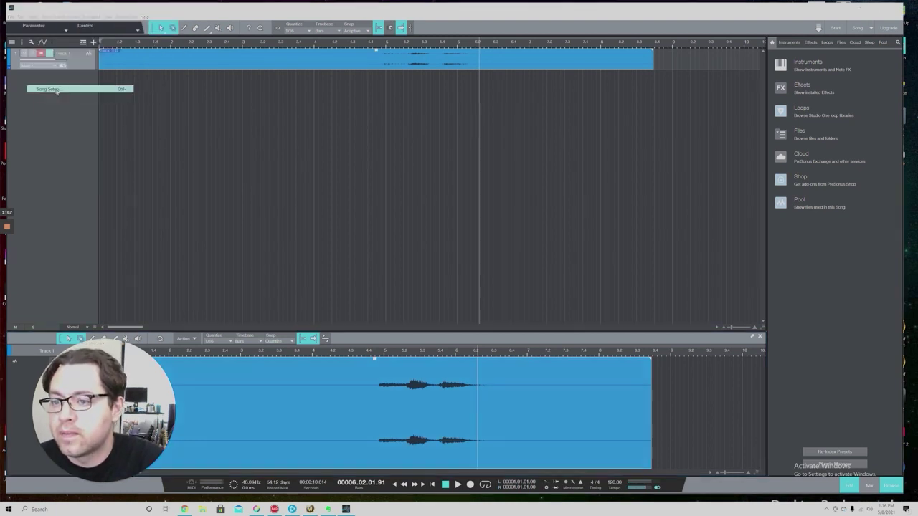
left_click(474, 259)
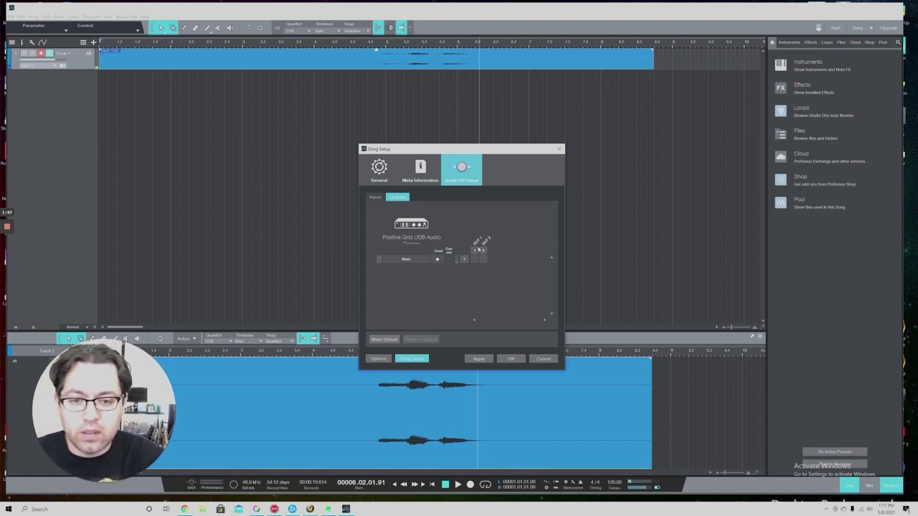
left_click(478, 358)
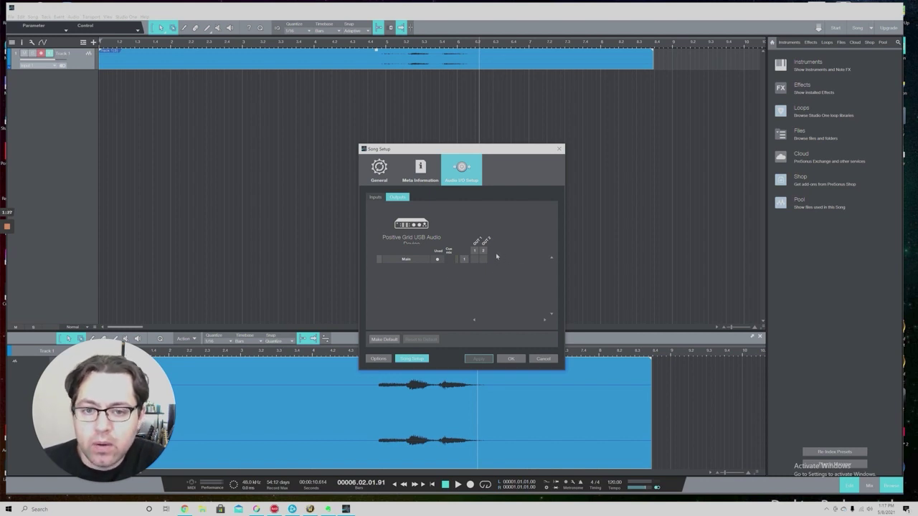
left_click(519, 360)
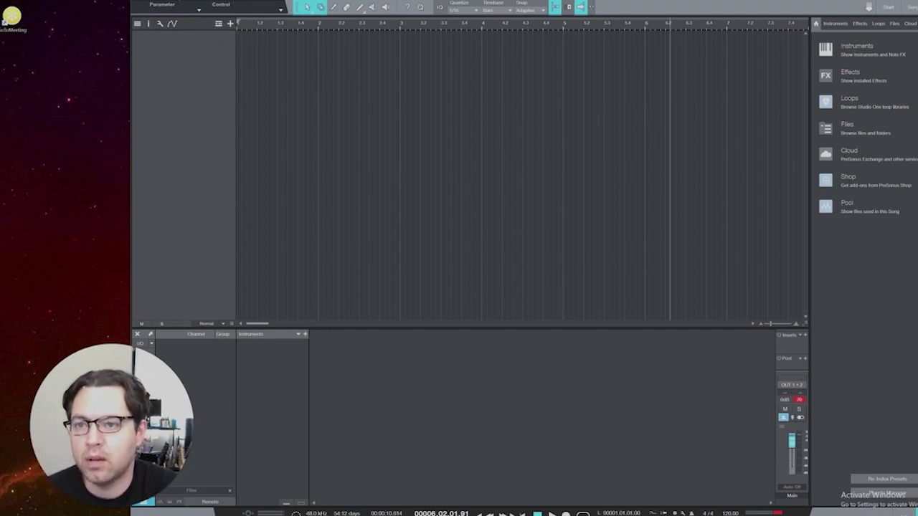
Step: Remove both existing inputs, Input 2 and Input 1, in Song Setup's Audio I/O inputs
right_click(186, 4)
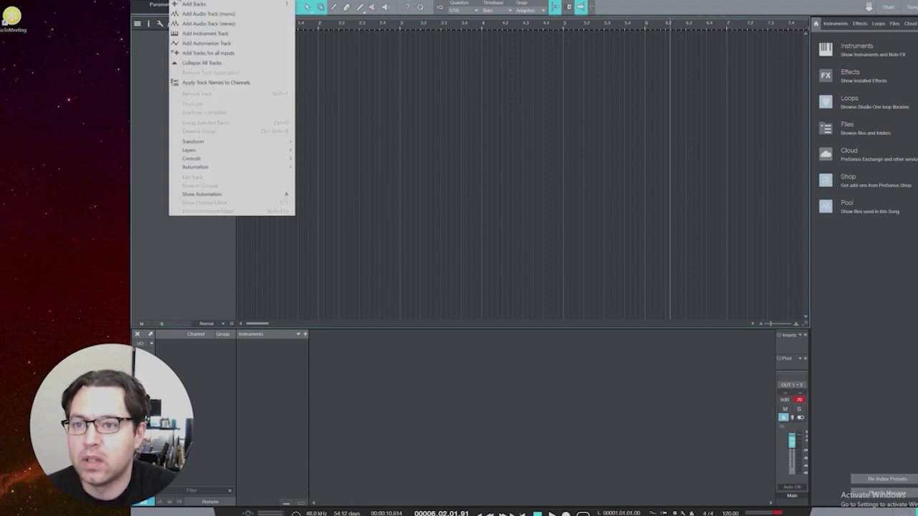
left_click(157, 3)
left_click(184, 77)
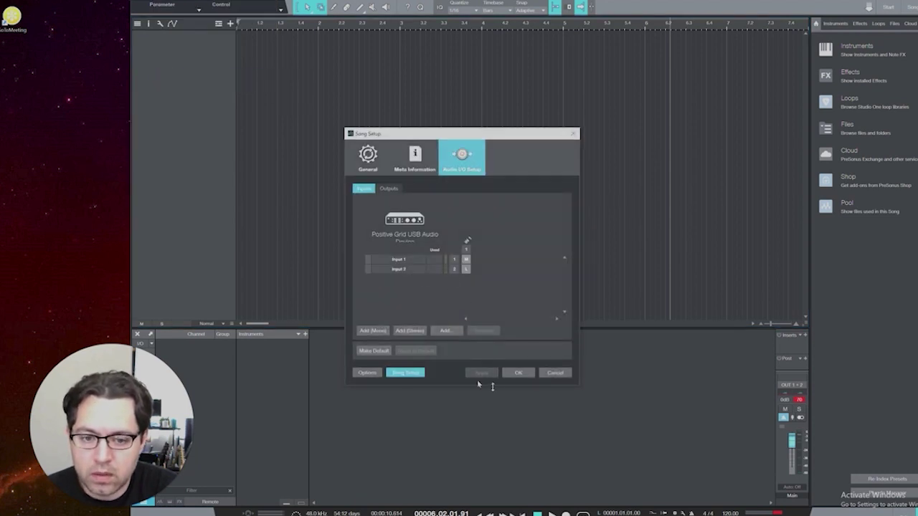
left_click(430, 269)
left_click(484, 331)
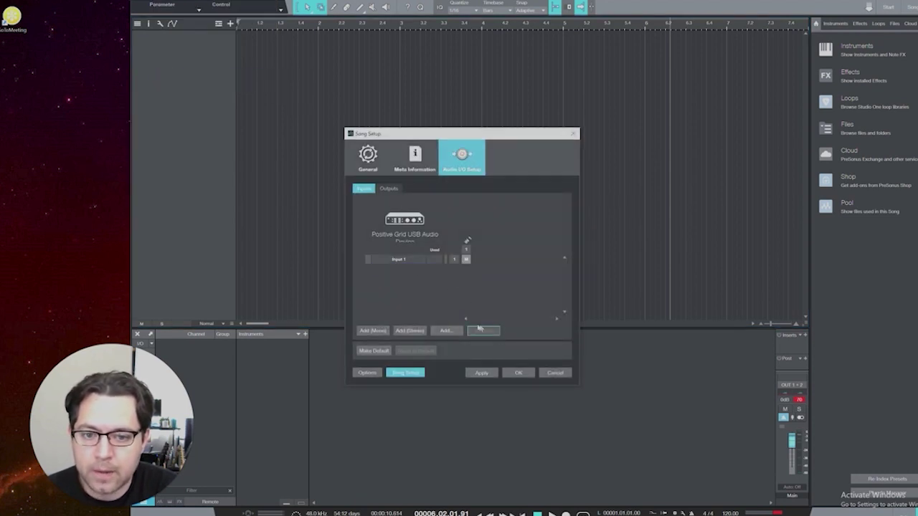
left_click(403, 260)
left_click(484, 331)
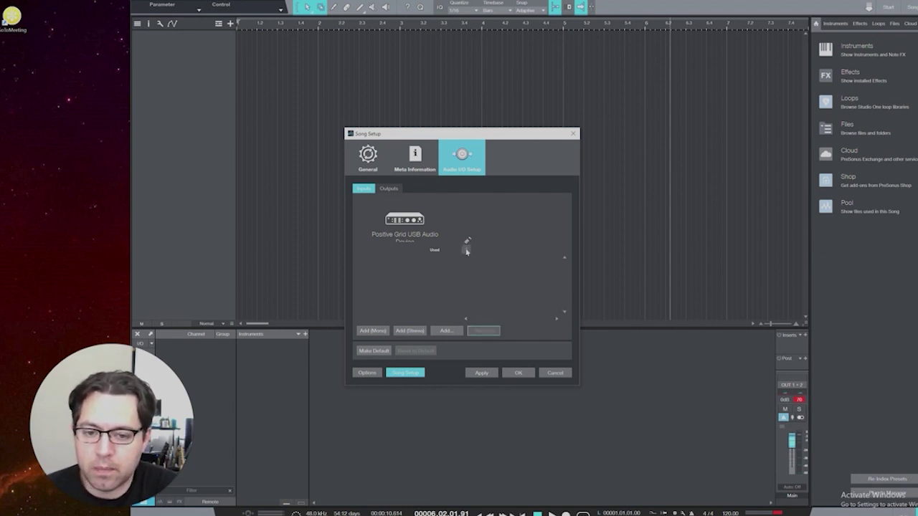
Step: Add two new mono inputs, Input 1 and Input 2, then apply and confirm the setup
left_click(373, 331)
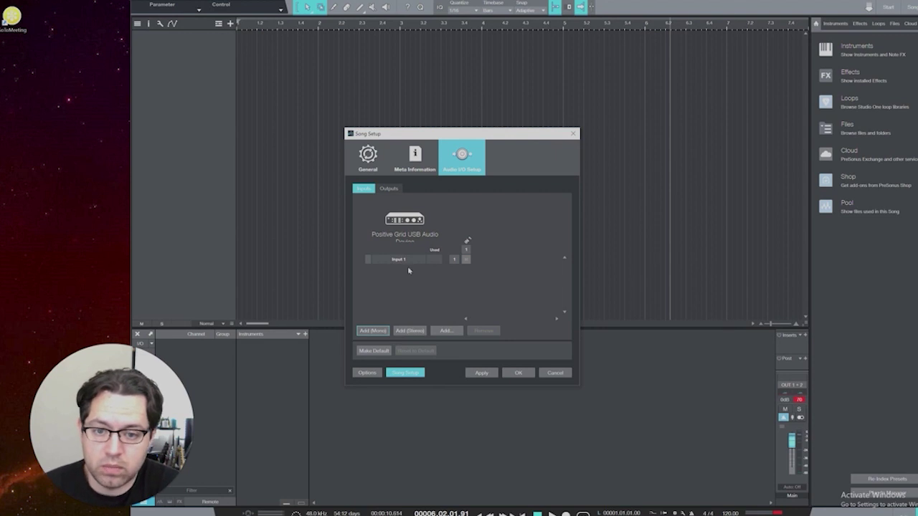
left_click(410, 330)
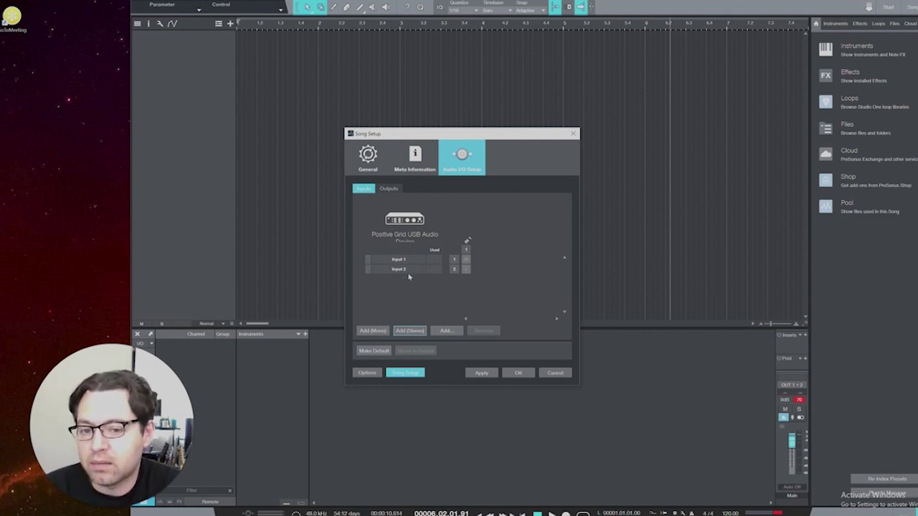
left_click(488, 374)
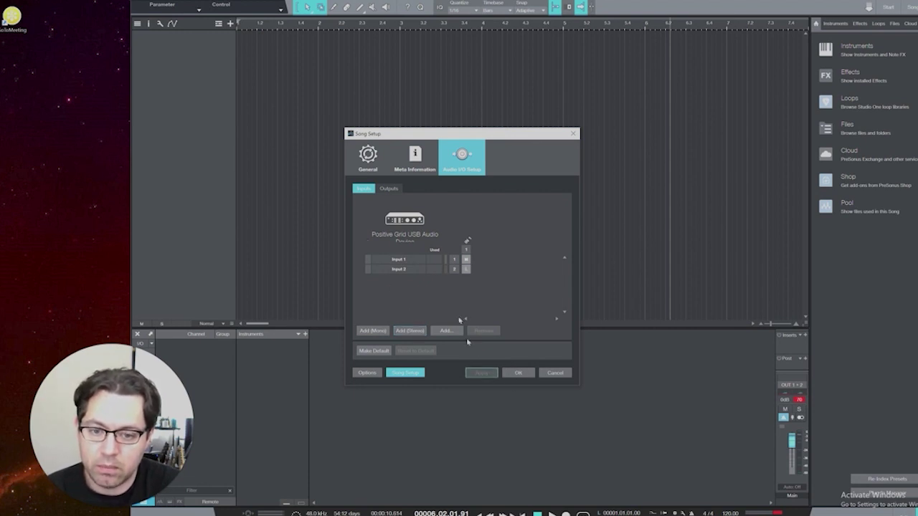
left_click(521, 375)
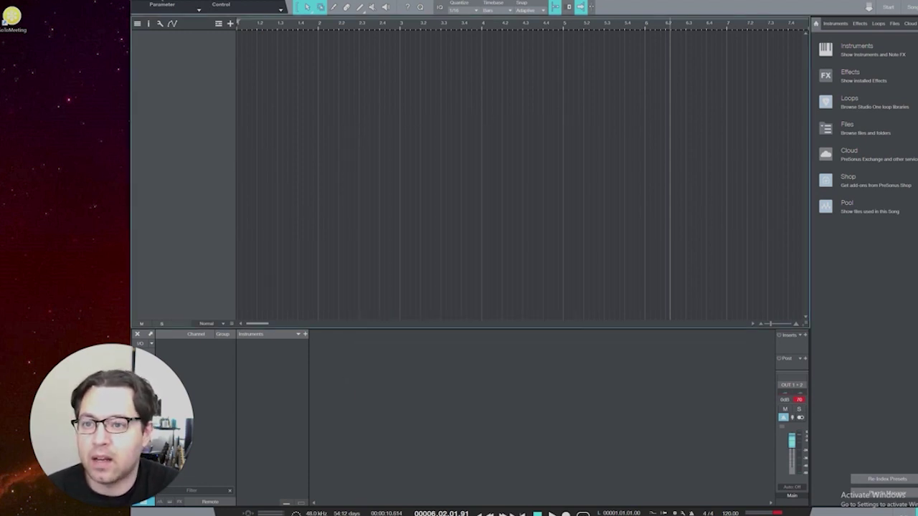
Step: Add two mono audio tracks: Track 1 on Input 1 and Track 2 on Input 2
right_click(170, 3)
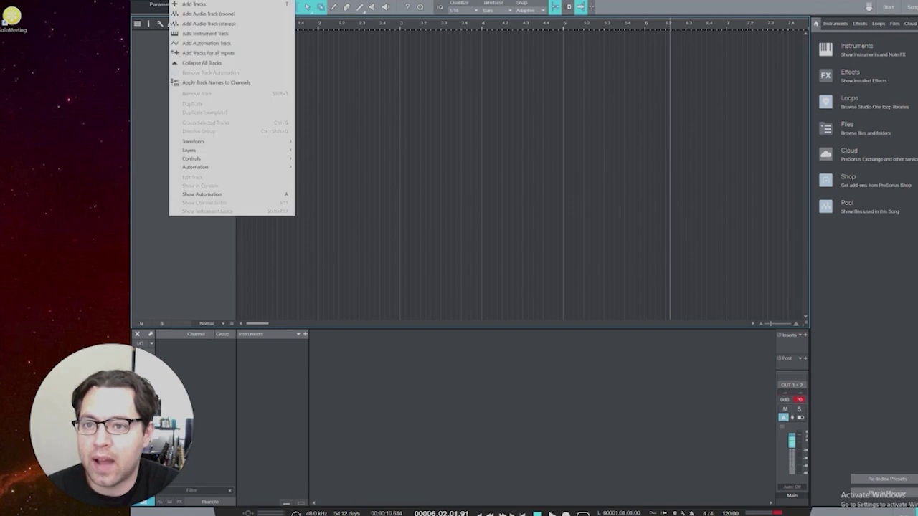
left_click(200, 14)
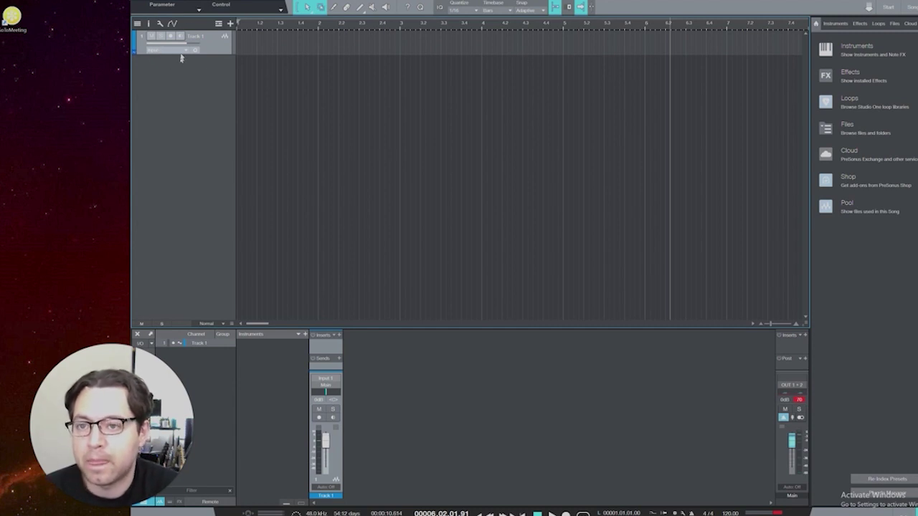
right_click(153, 48)
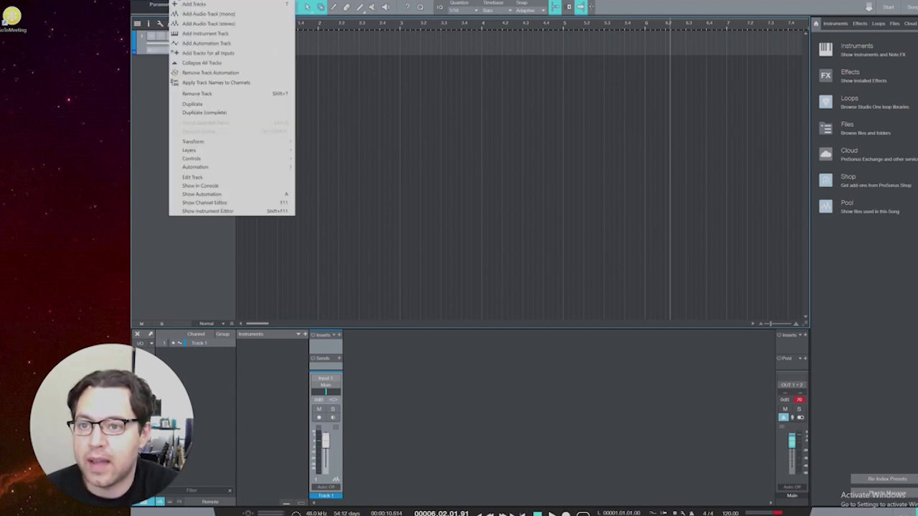
left_click(185, 24)
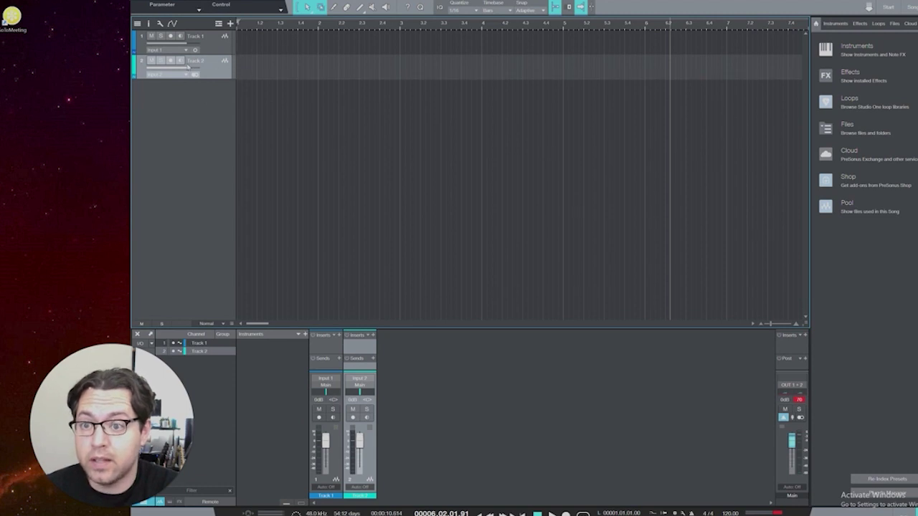
Step: Arm Track 2 and Track 1 and make a first recording pass on both
left_click(170, 61)
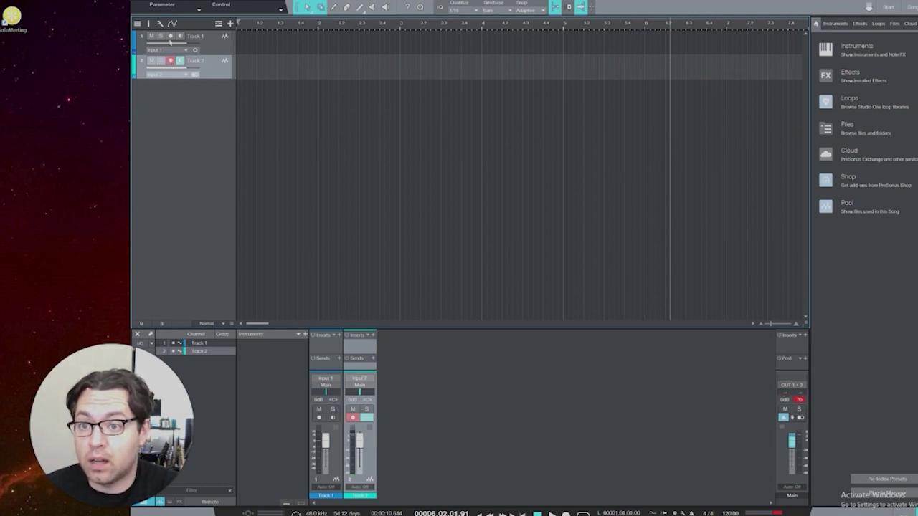
left_click(170, 36)
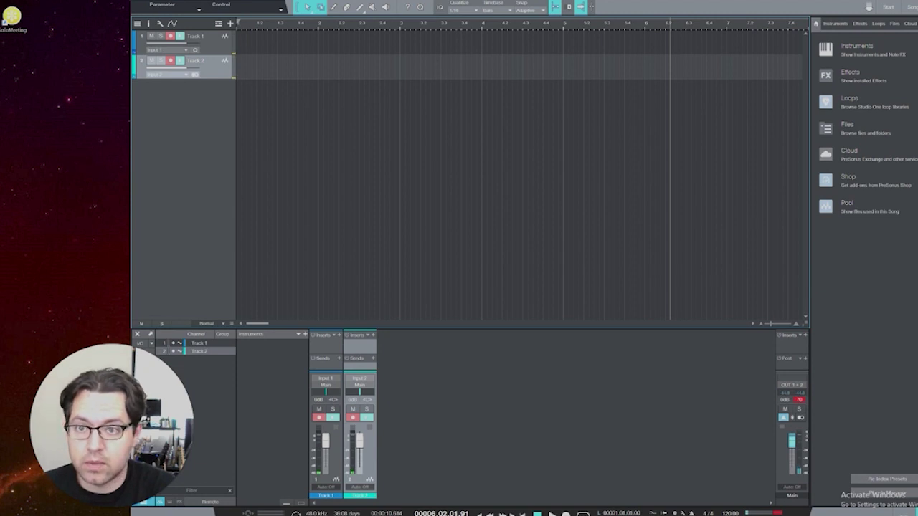
left_click(566, 515)
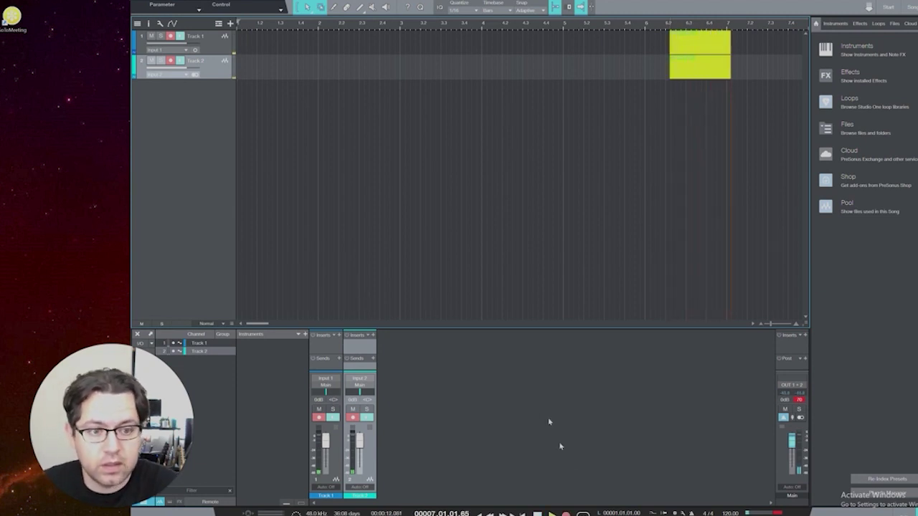
key("space")
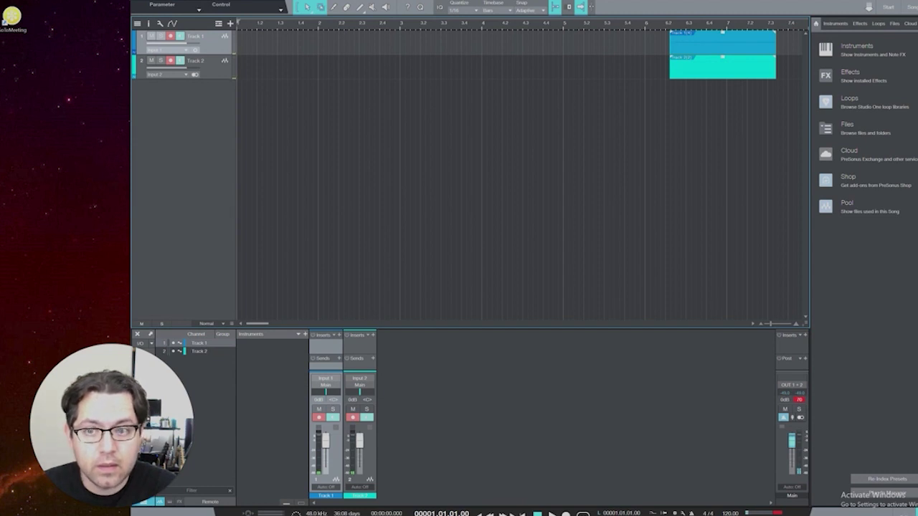
Step: Re-record the take on both tracks from the beginning, then return to the song start
key("KP_Multiply")
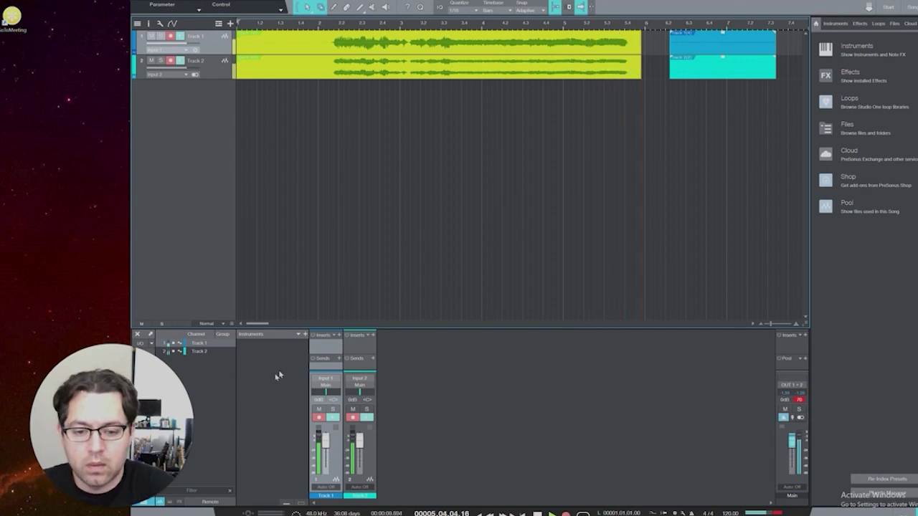
key("space")
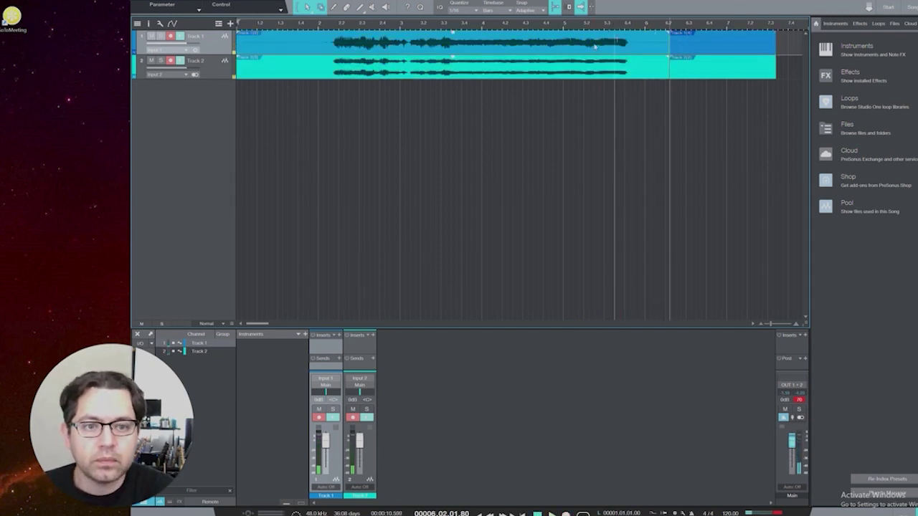
key("Home")
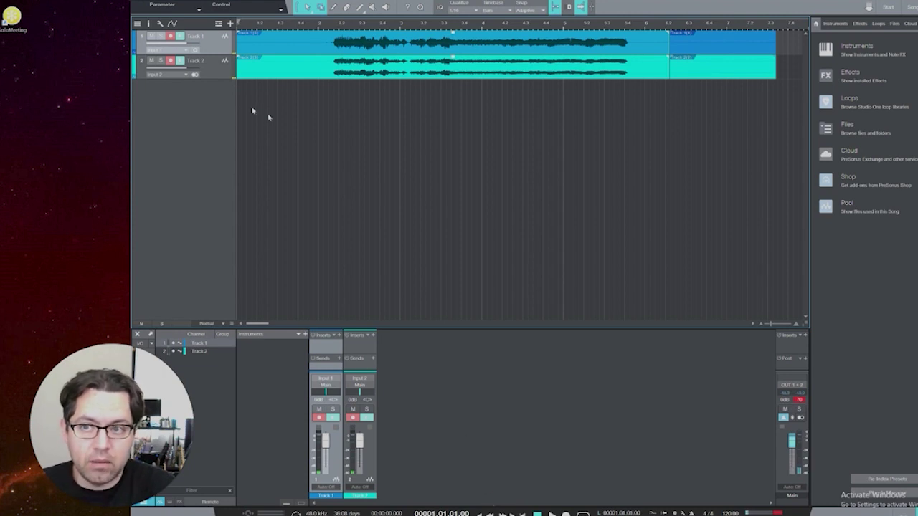
left_click(162, 2)
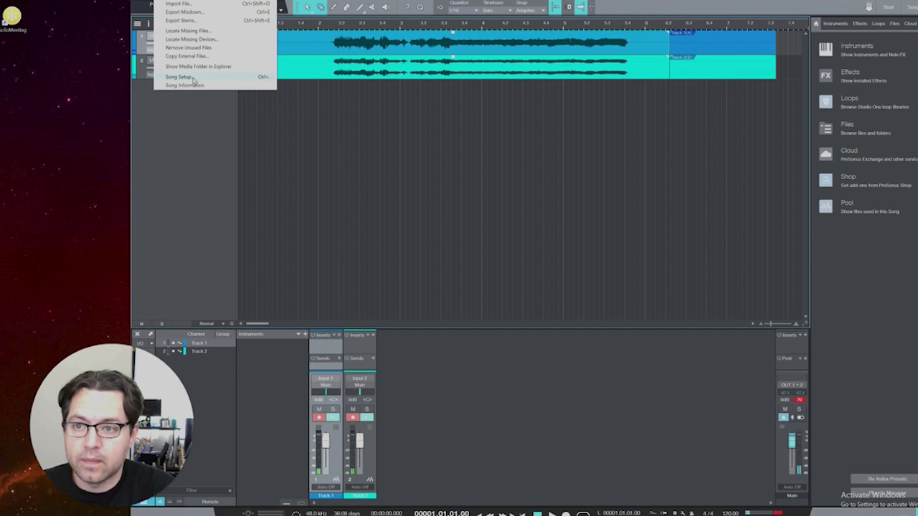
left_click(192, 78)
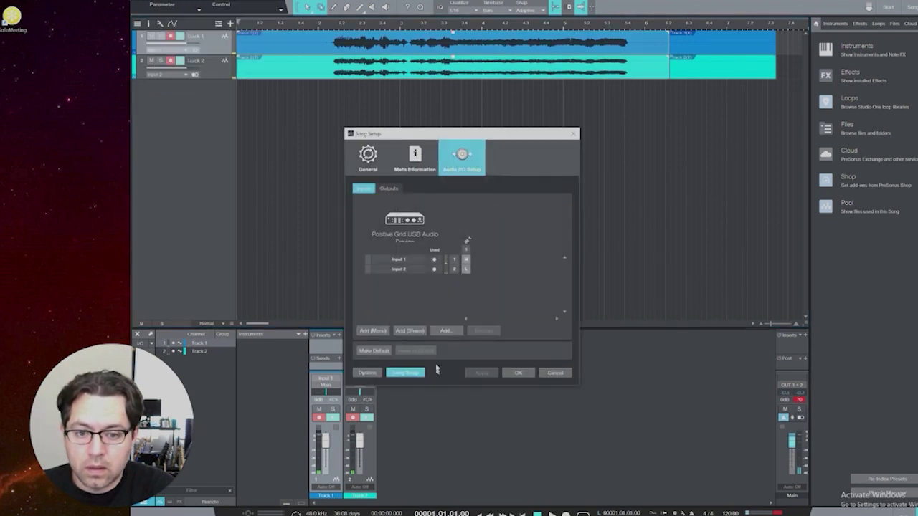
left_click(388, 188)
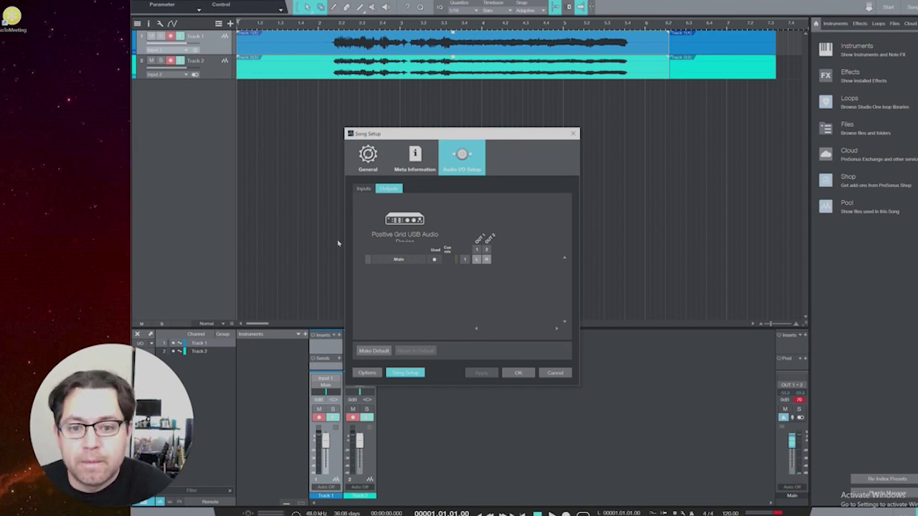
left_click(520, 374)
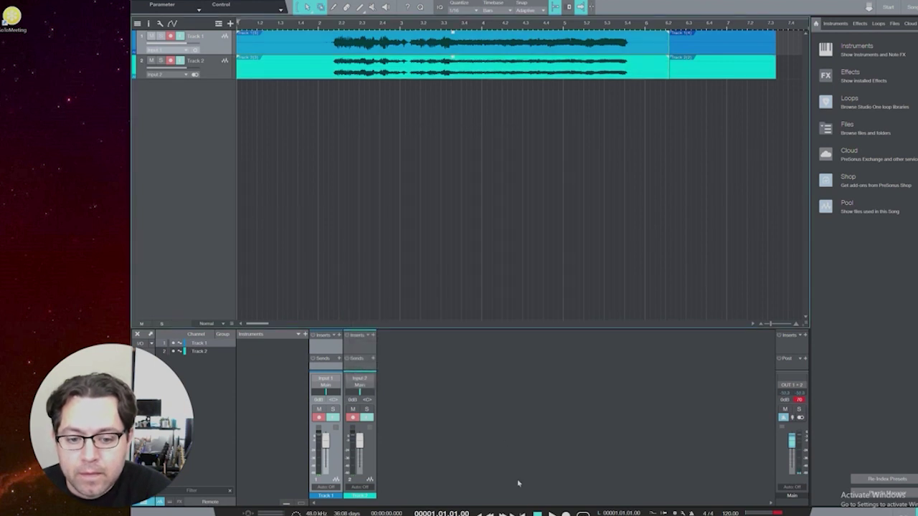
key("space")
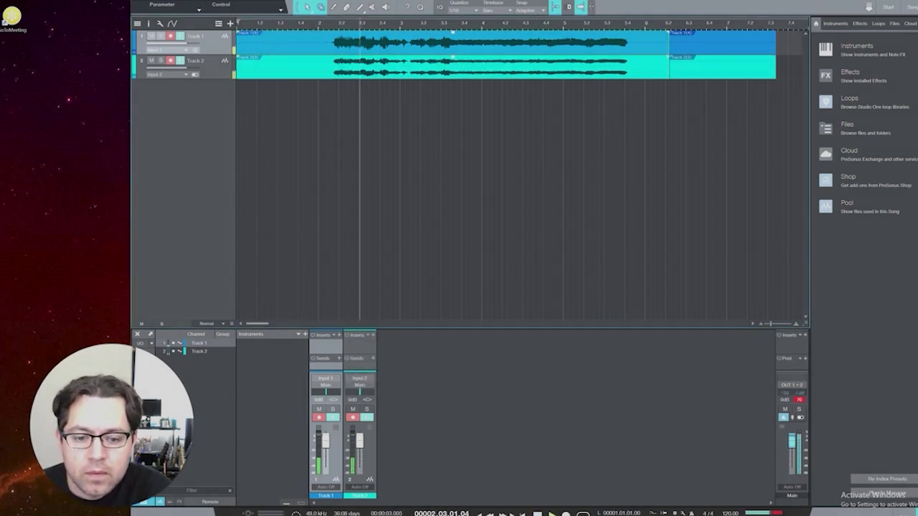
left_click(537, 512)
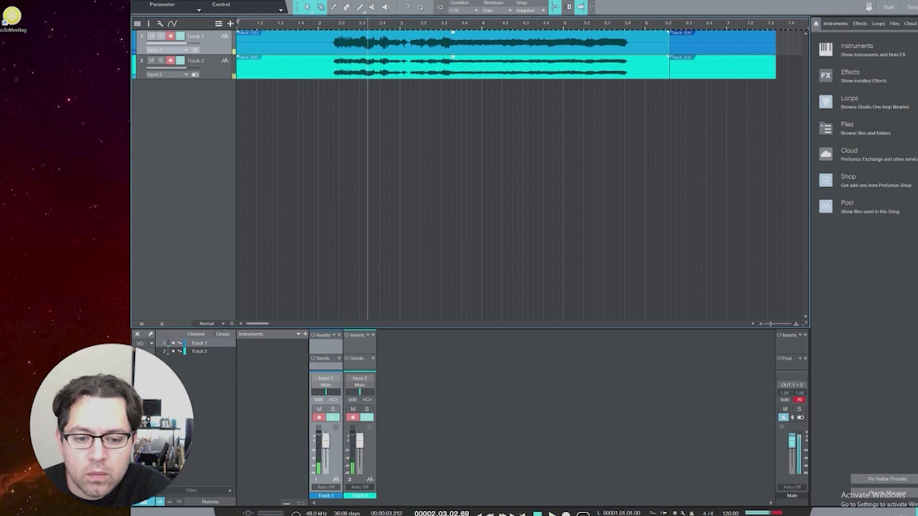
left_click(551, 514)
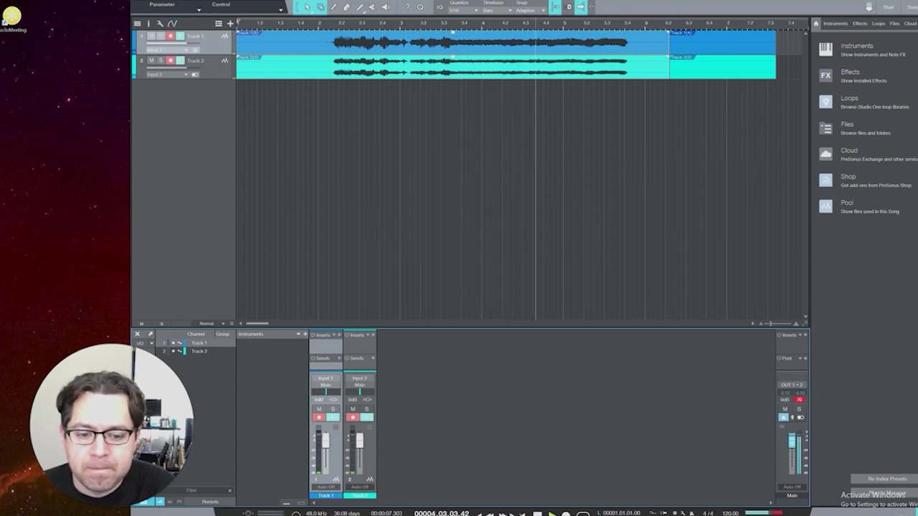
key("space")
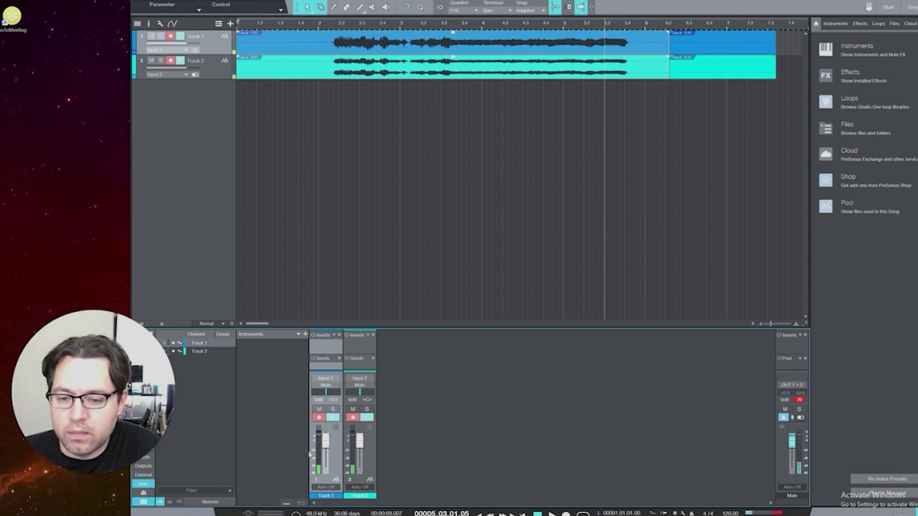
Step: Lower Track 1's mixer fader and pan Track 1 to the left
left_click_drag(327, 445, 328, 443)
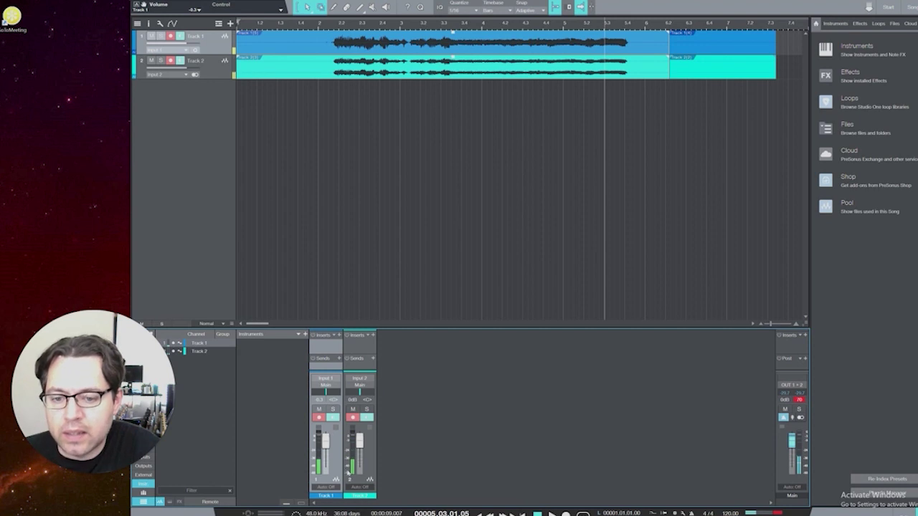
left_click_drag(326, 391, 368, 395)
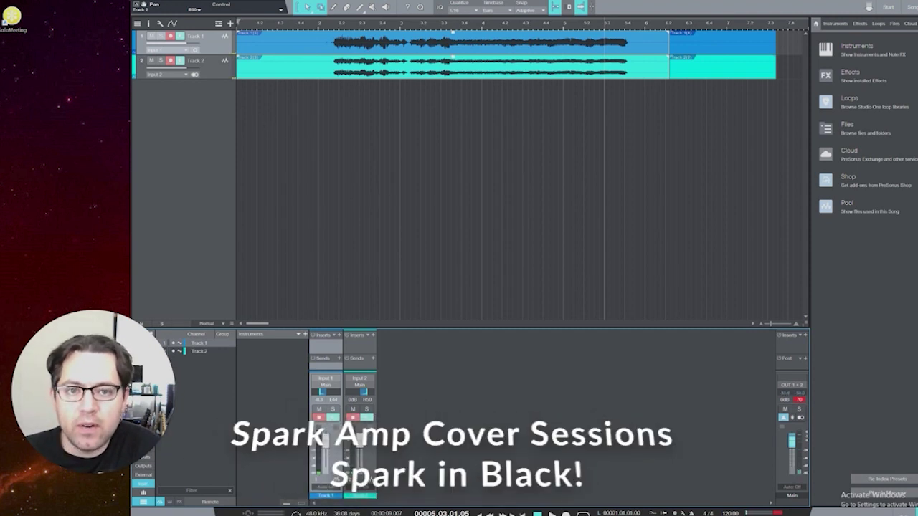
mouse_move(330, 514)
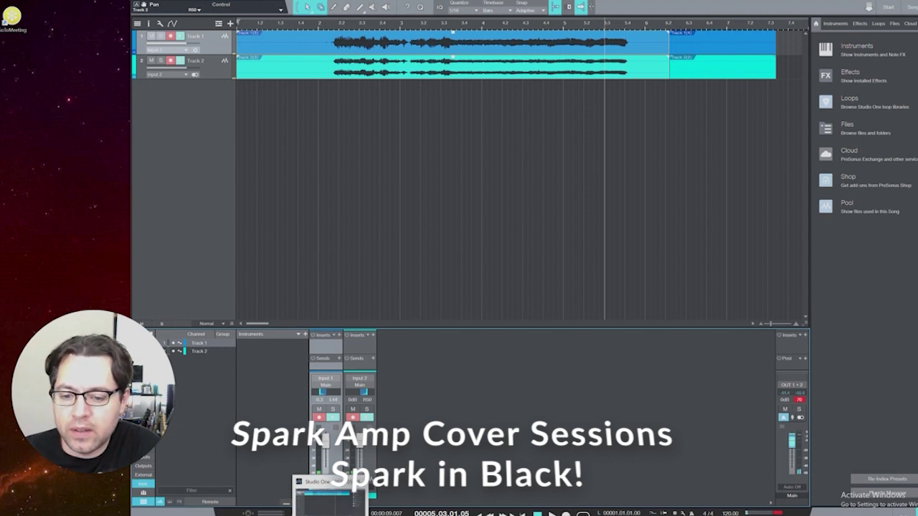